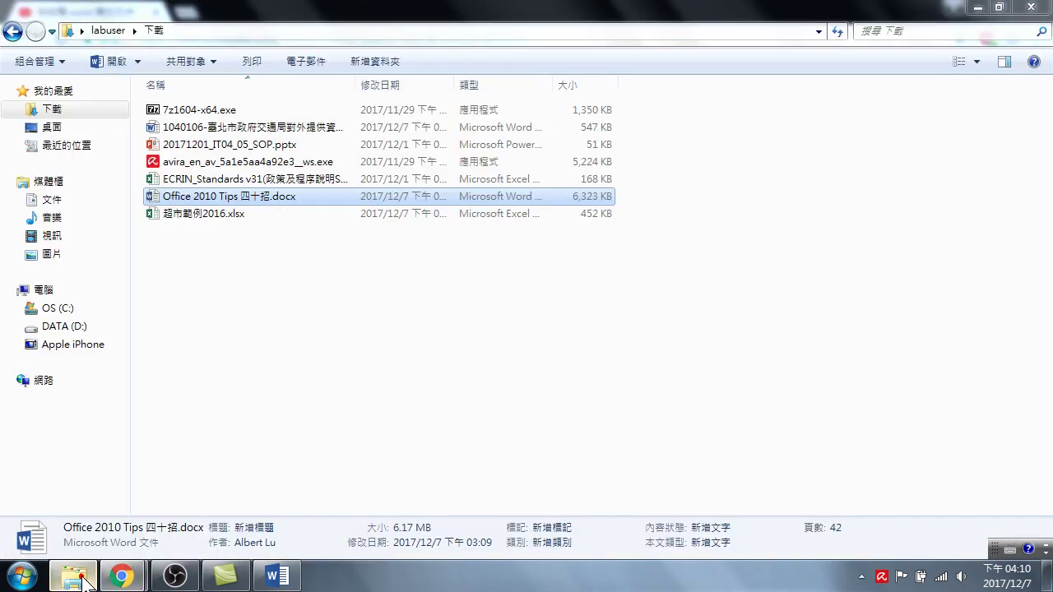
- Open the 超市範例2016.xlsx workbook from the 下載 (Downloads) folder in Excel
double_click(222, 215)
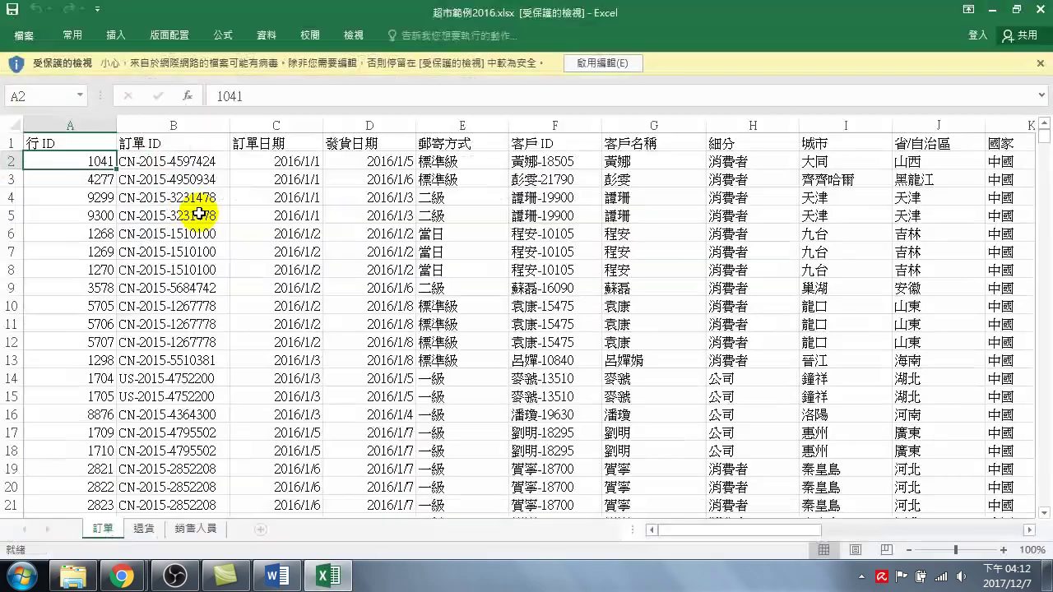
- Enable editing on the Protected View bar for 超市範例2016.xlsx
left_click(593, 62)
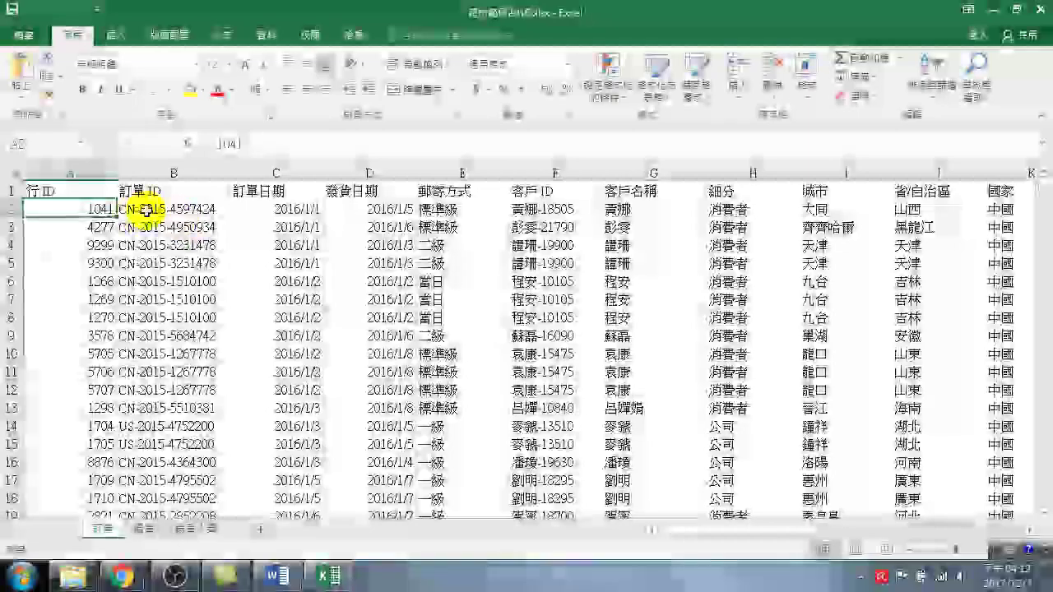
- Copy the header row A1:T1, 行 ID through 利潤
left_click(66, 188)
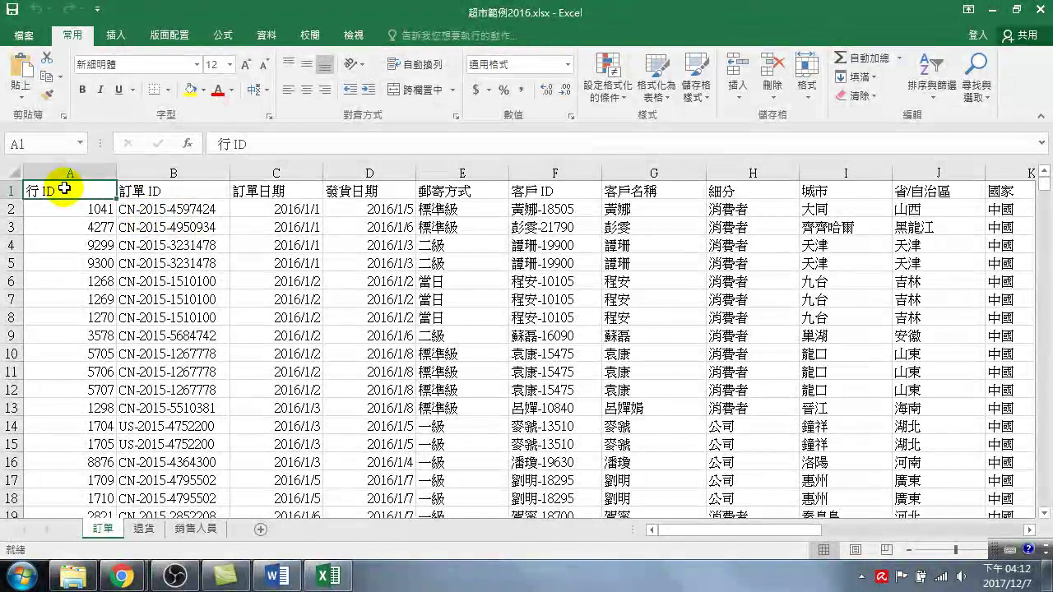
left_click_drag(43, 191, 326, 190)
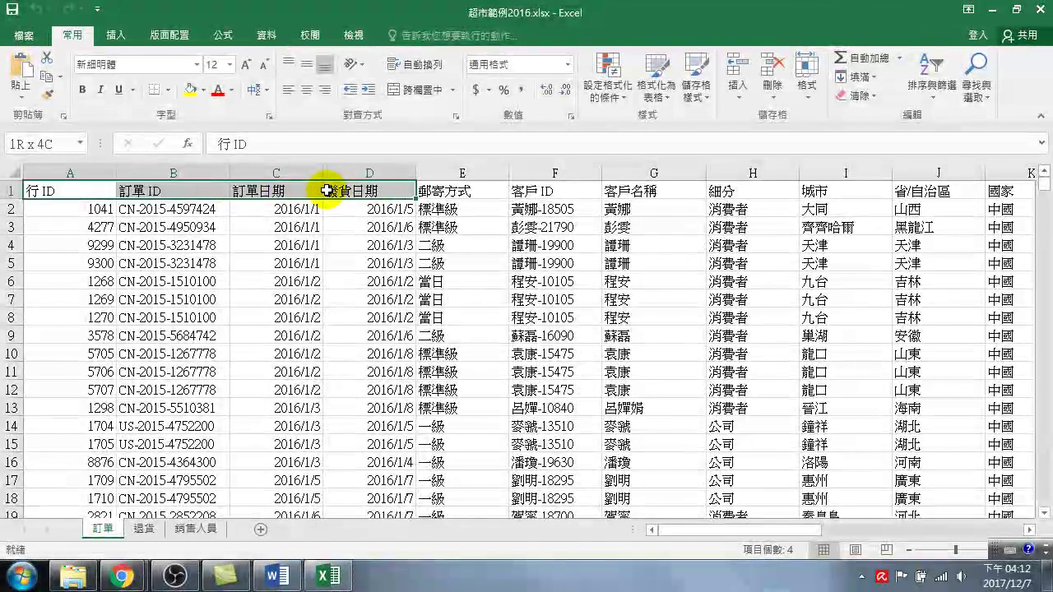
mouse_move(400, 196)
left_mouse_down()
mouse_move(441, 202)
mouse_move(430, 190)
left_mouse_up()
mouse_move(56, 208)
left_mouse_down()
mouse_move(448, 379)
mouse_move(606, 405)
left_mouse_up()
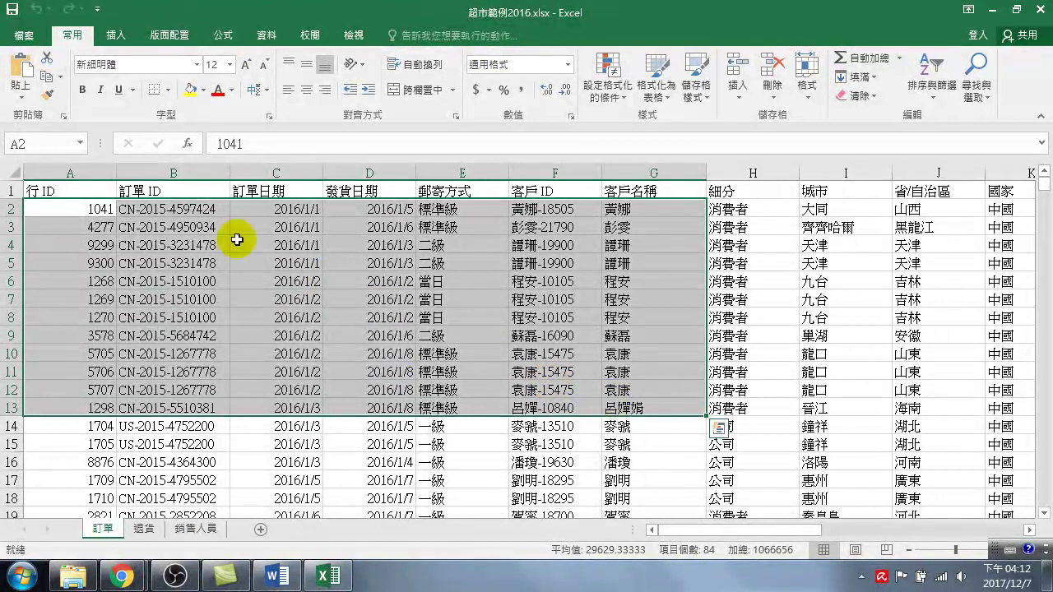
mouse_move(78, 190)
left_mouse_down()
mouse_move(1044, 180)
mouse_move(798, 184)
left_mouse_up()
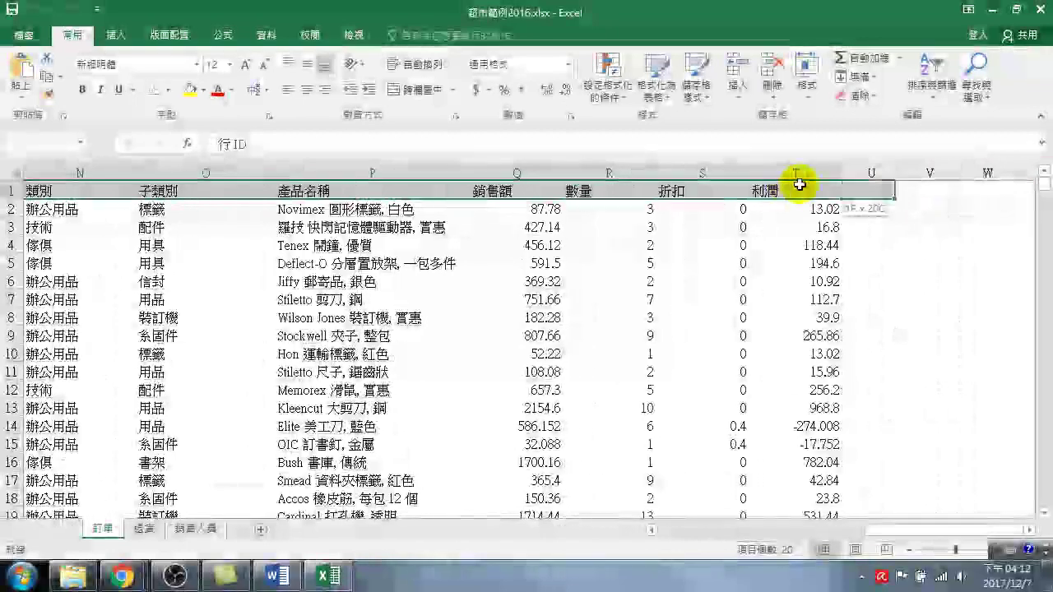
right_click(798, 184)
left_click(823, 215)
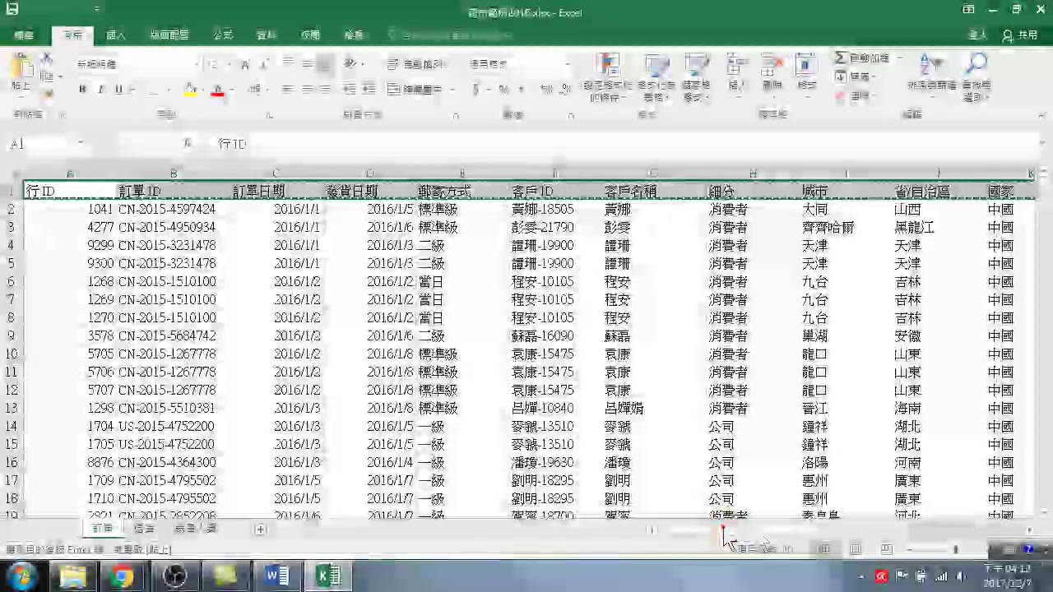
- Scroll right to the empty columns beyond the order data
left_click_drag(724, 533, 1029, 533)
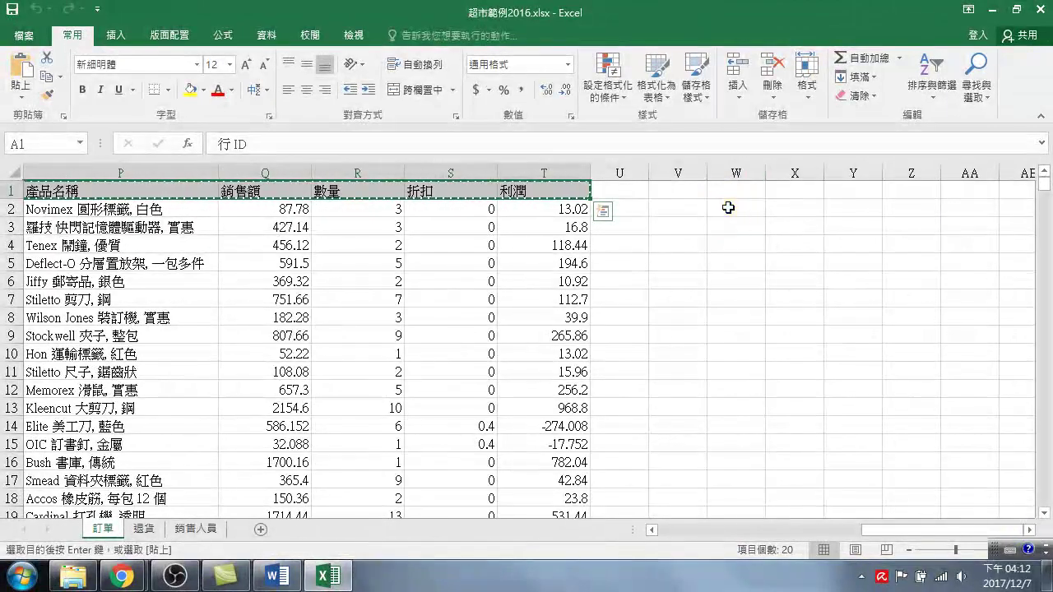
right_click(728, 207)
left_click(740, 205)
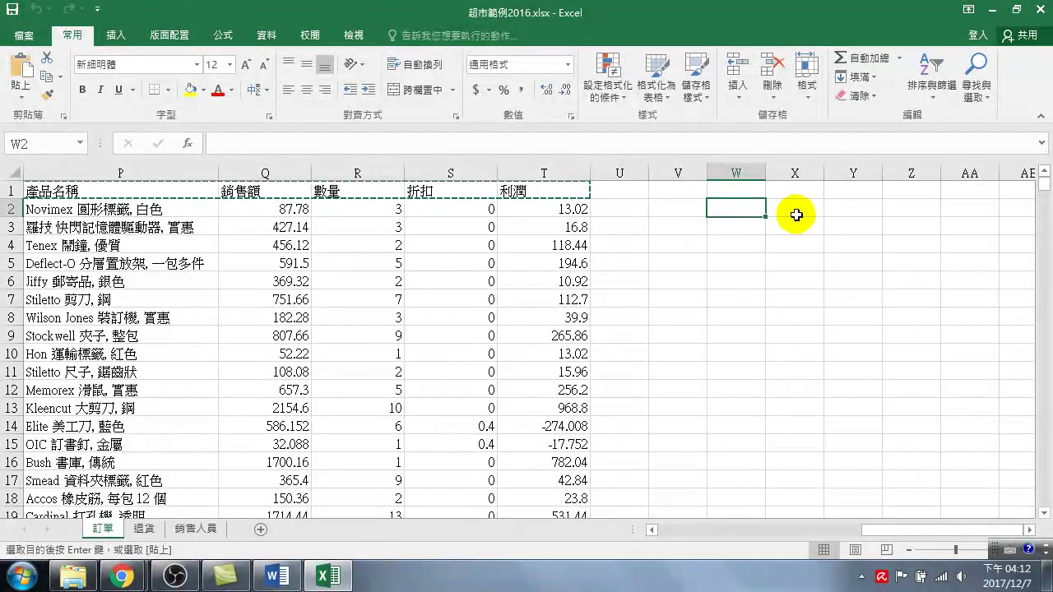
- Paste Special the headers at Z2 as values with 轉置, listing them down column Z
right_click(841, 212)
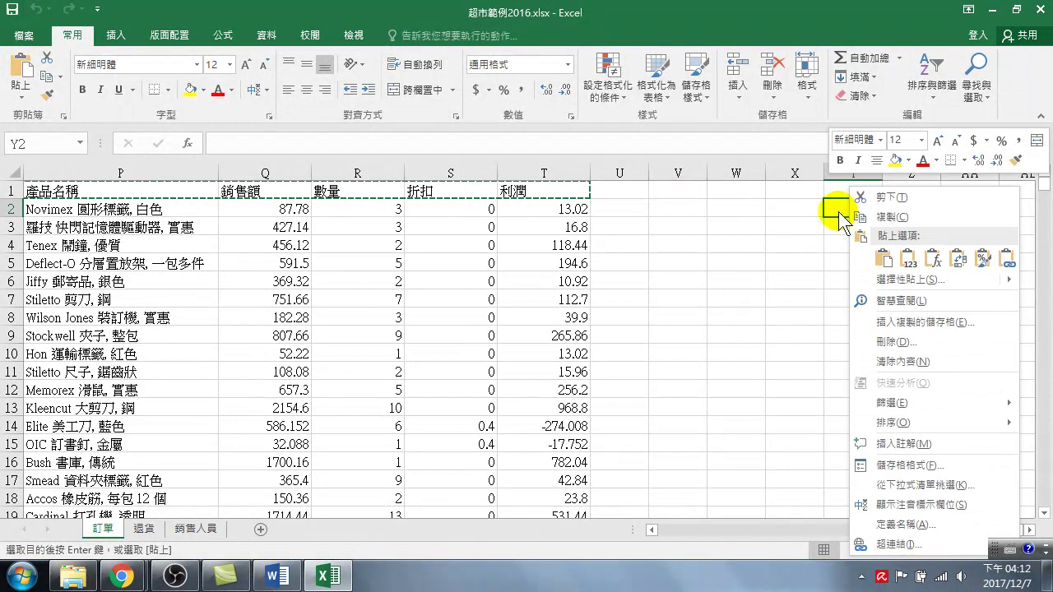
left_click(808, 207)
right_click(902, 212)
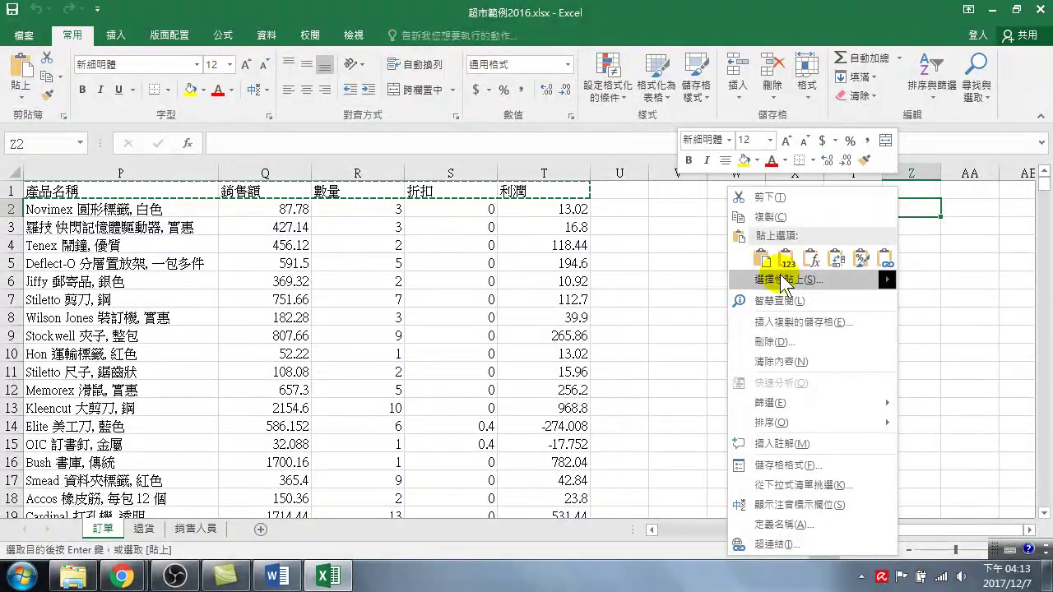
left_click(781, 281)
left_click(658, 203)
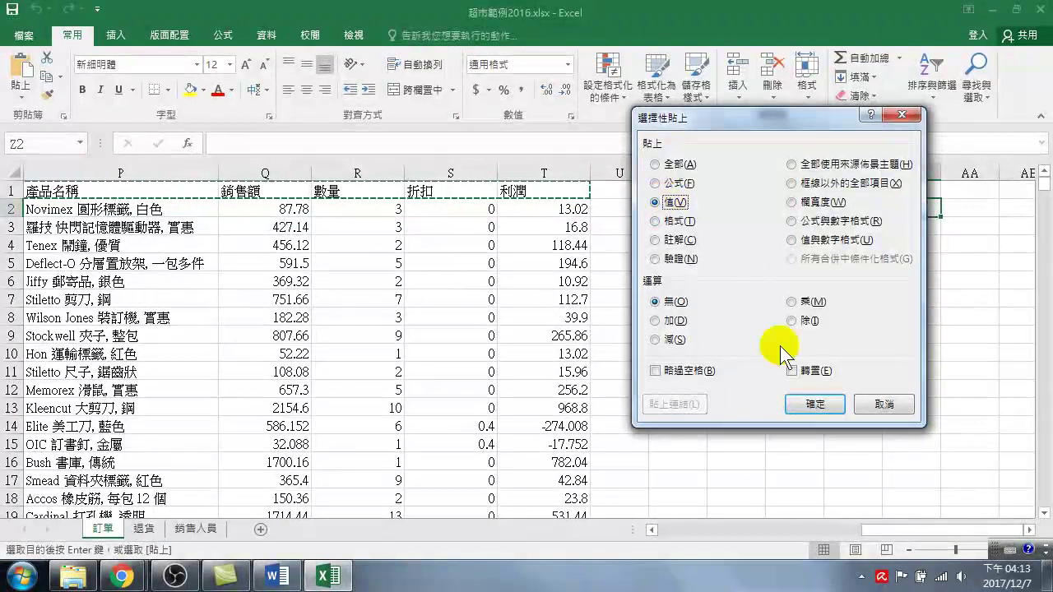
left_click(794, 372)
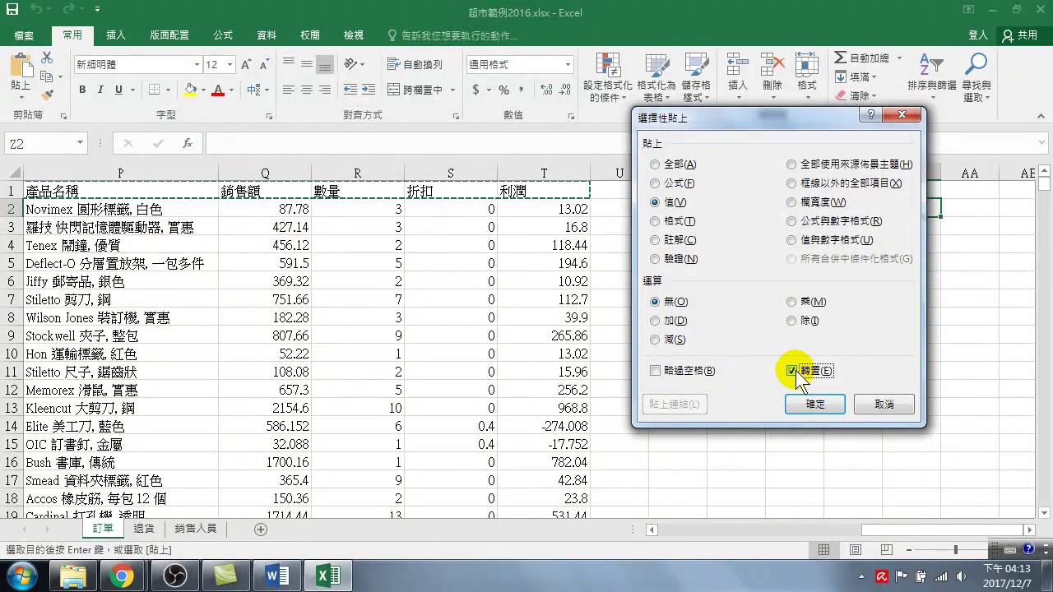
left_click(814, 403)
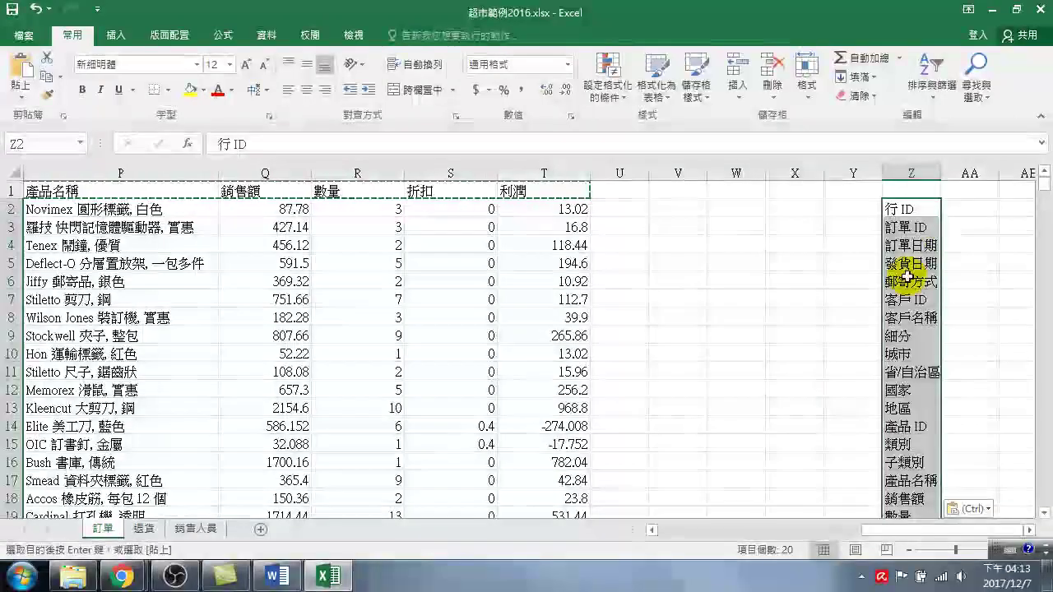
left_click(956, 211)
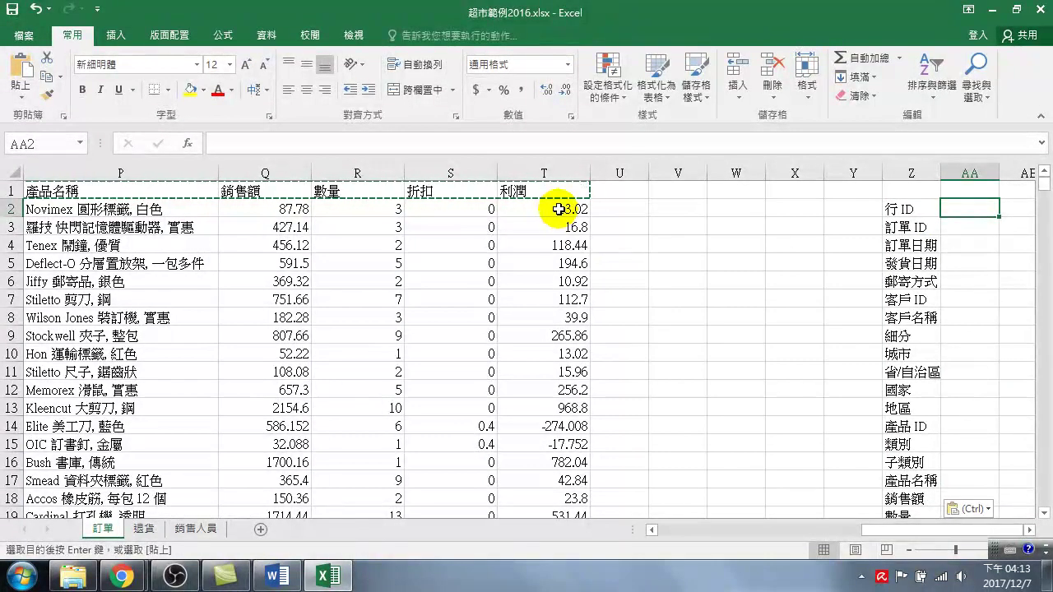
- Copy the first order's record in row 2 (A2:T2)
left_click(559, 209)
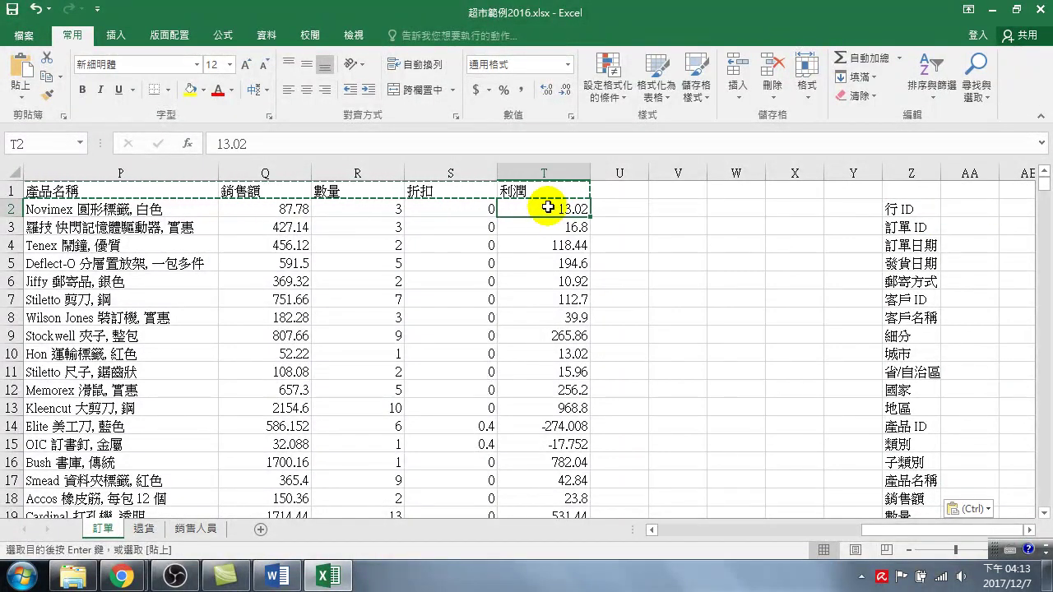
left_click_drag(548, 208, 2, 214)
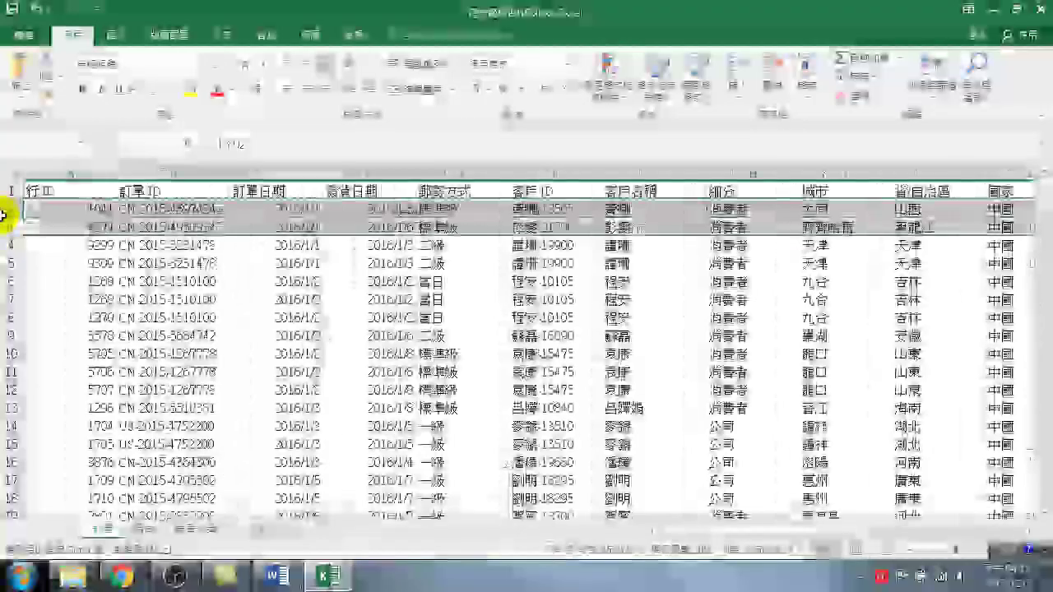
key("ctrl+c")
right_click(53, 207)
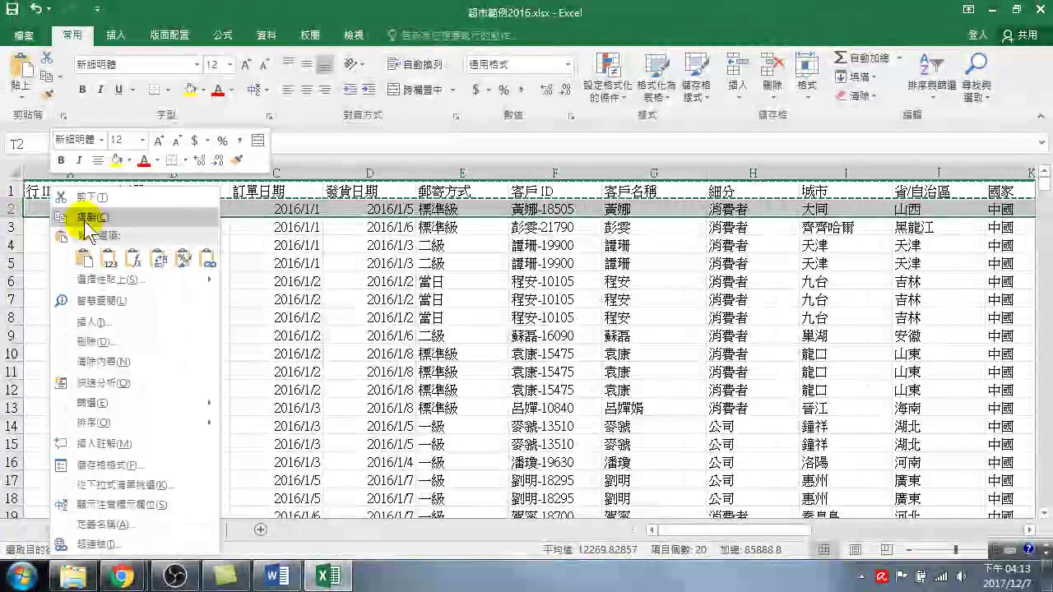
left_click(90, 216)
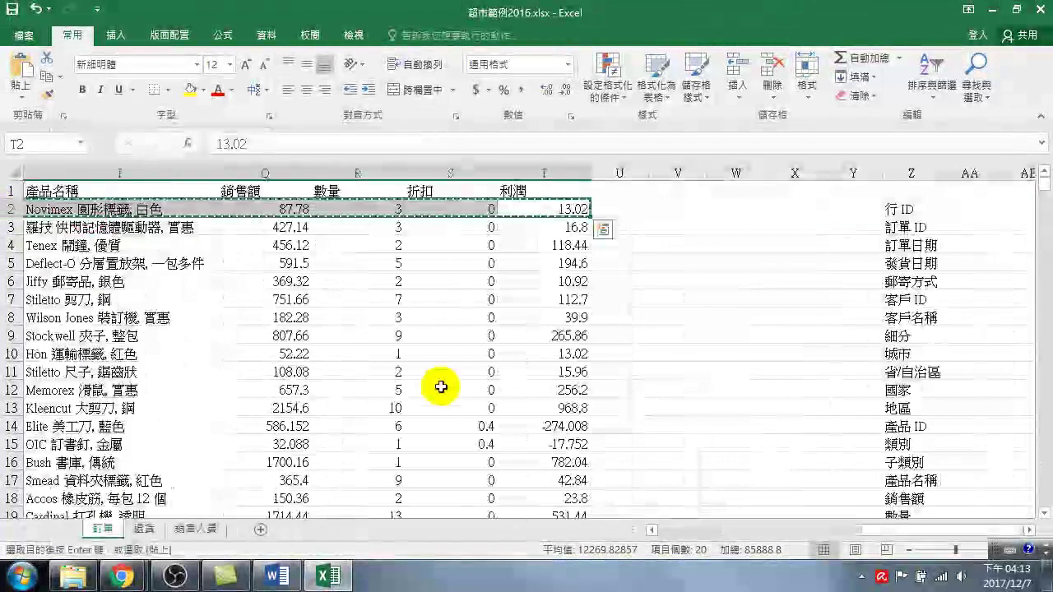
- Paste the record at AA2 as transposed values, then widen column AA to fit
right_click(952, 207)
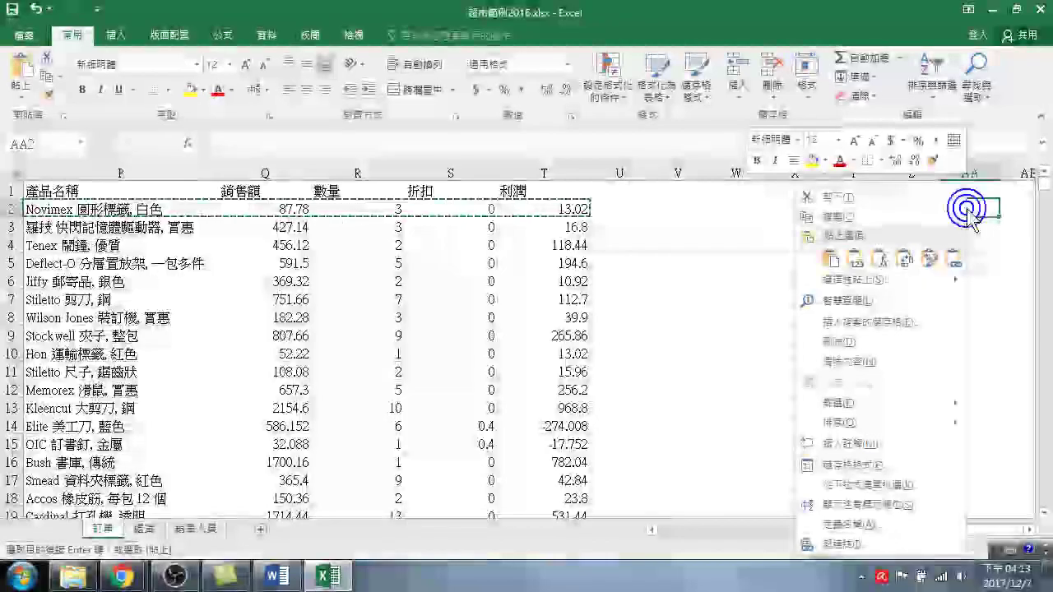
left_click(851, 280)
left_click(724, 205)
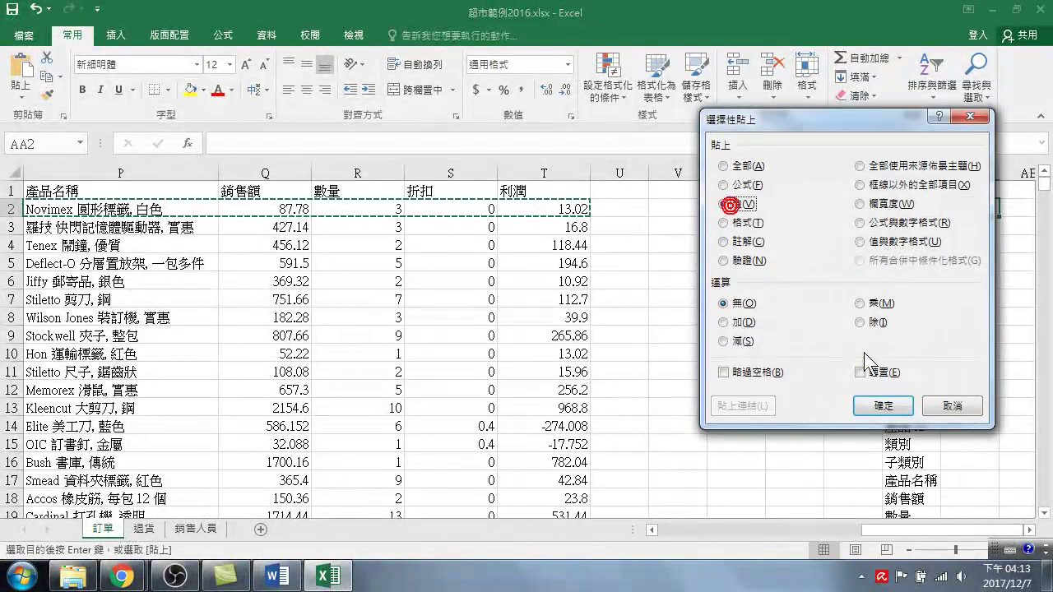
left_click(884, 406)
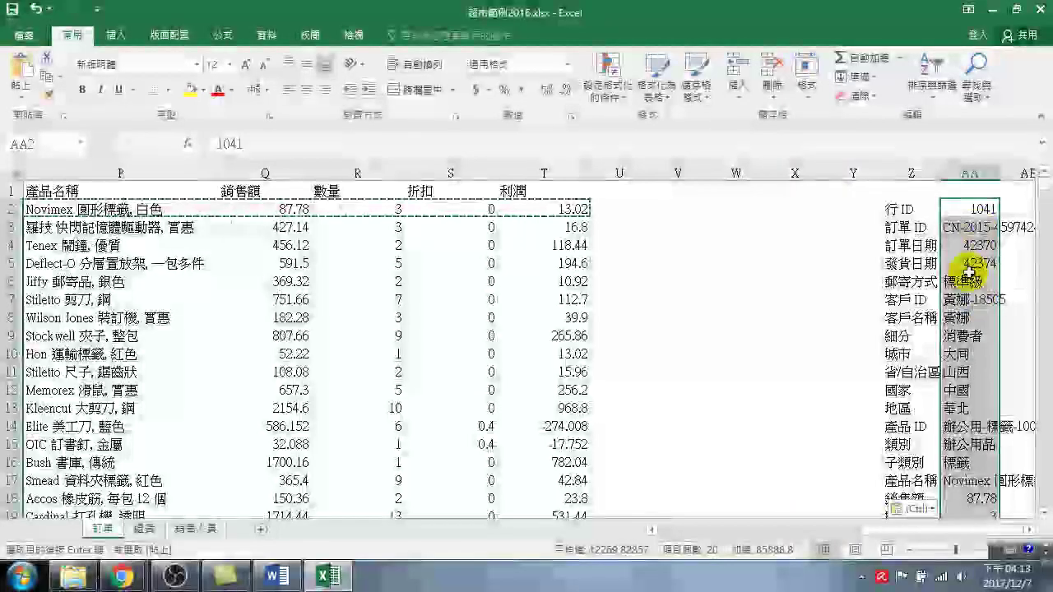
left_click(1005, 211)
left_click_drag(917, 529, 1027, 530)
mouse_move(710, 173)
left_mouse_down()
mouse_move(818, 175)
mouse_move(800, 176)
left_mouse_up()
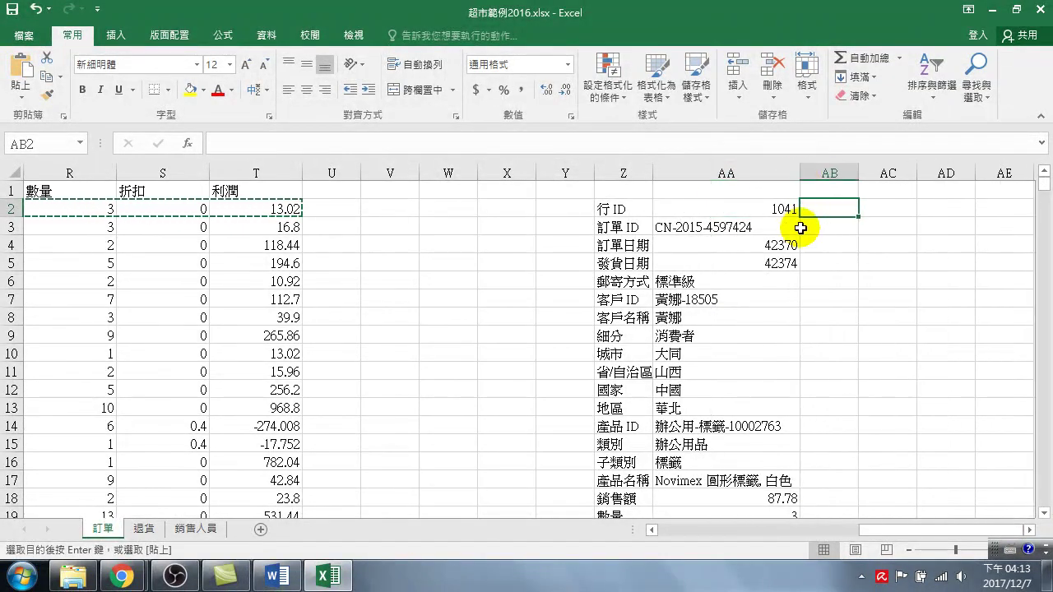
- Enter the heading 標題 in cell Z1 using Chinese input
left_click(628, 191)
type("vf")
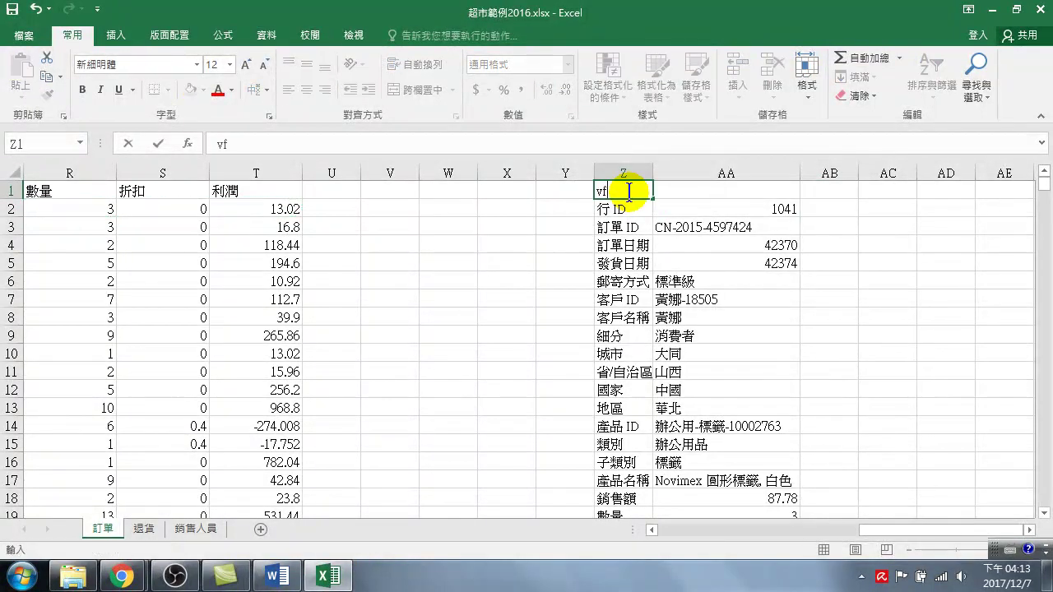
key("ctrl+space")
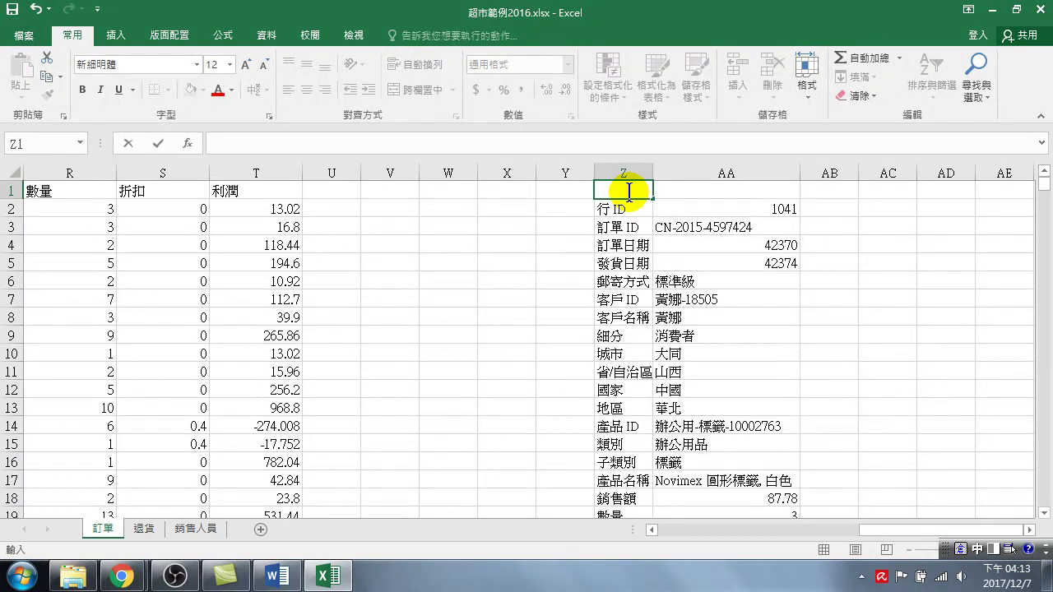
type("vf")
key("space")
key("Escape")
type("dmwf")
key("space")
key("Return")
key("Return")
- Enter the headings 記錄 in AA1 and 屬性 in AB1
key("Up")
key("Up")
key("Right")
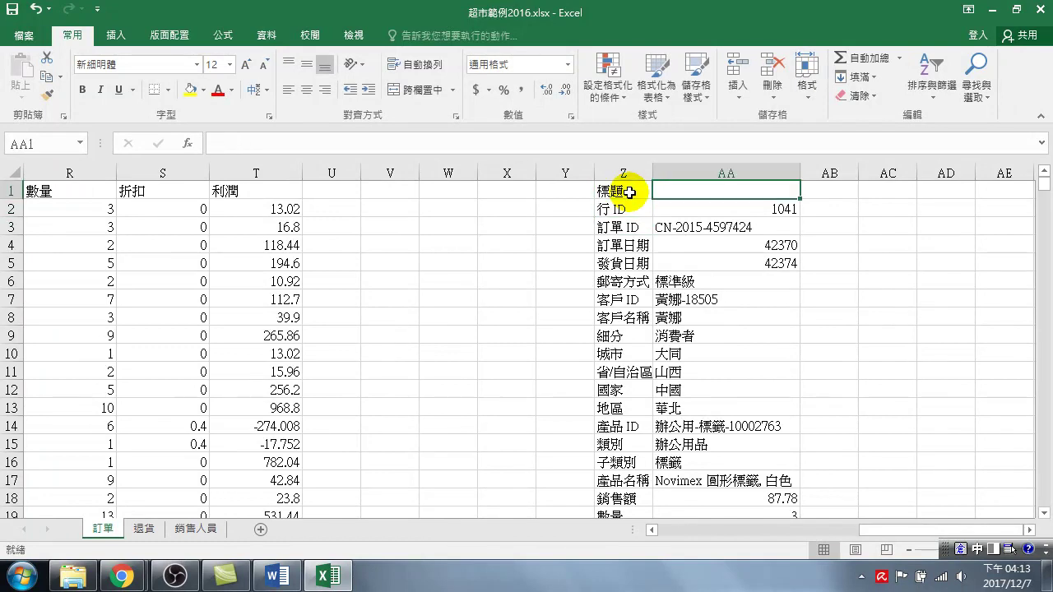
type("記錄")
key("Return")
key("Return")
key("Up")
key("Up")
key("Right")
type("屬性")
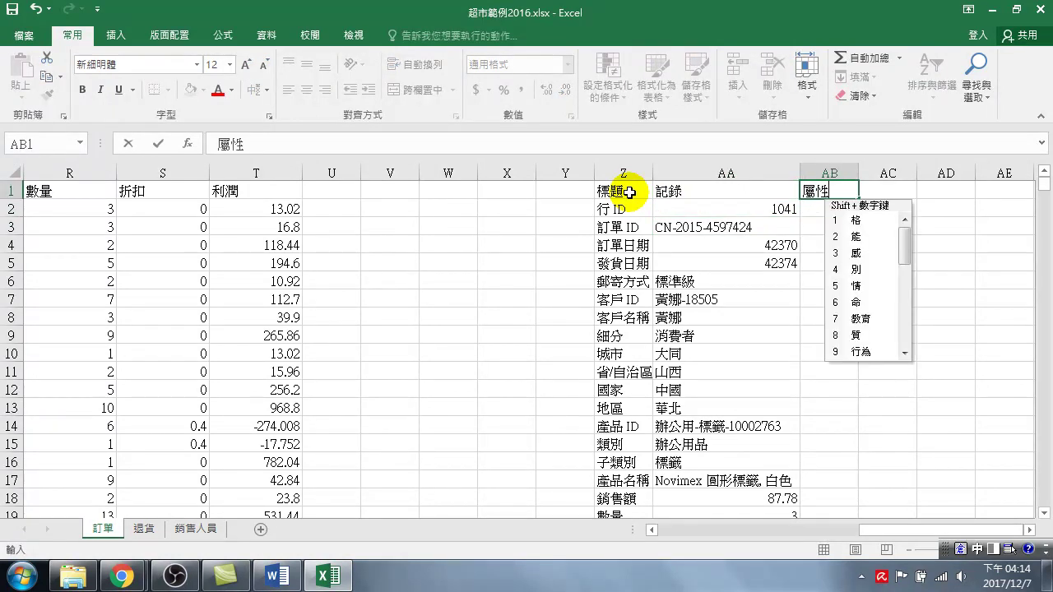
key("Return")
key("Return")
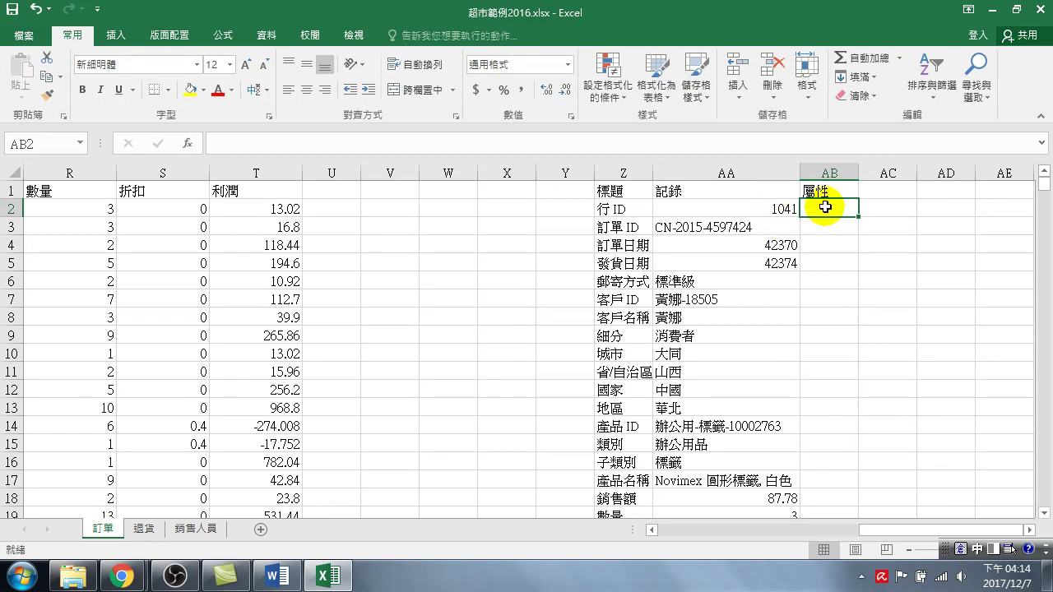
- Enter 文字 in cells AB2, AB3 and AB4
type("文字")
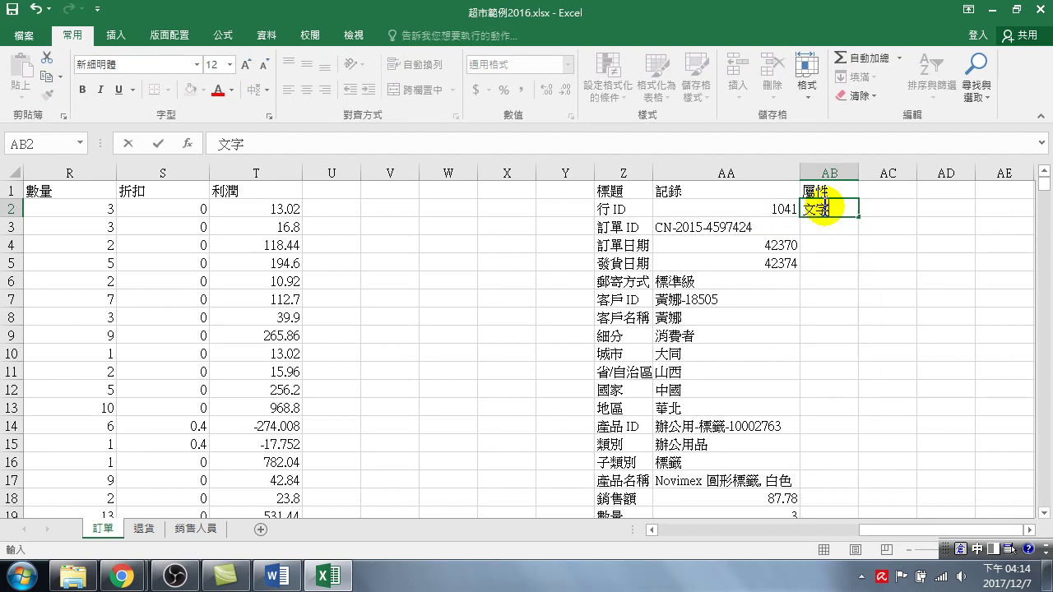
key("Return")
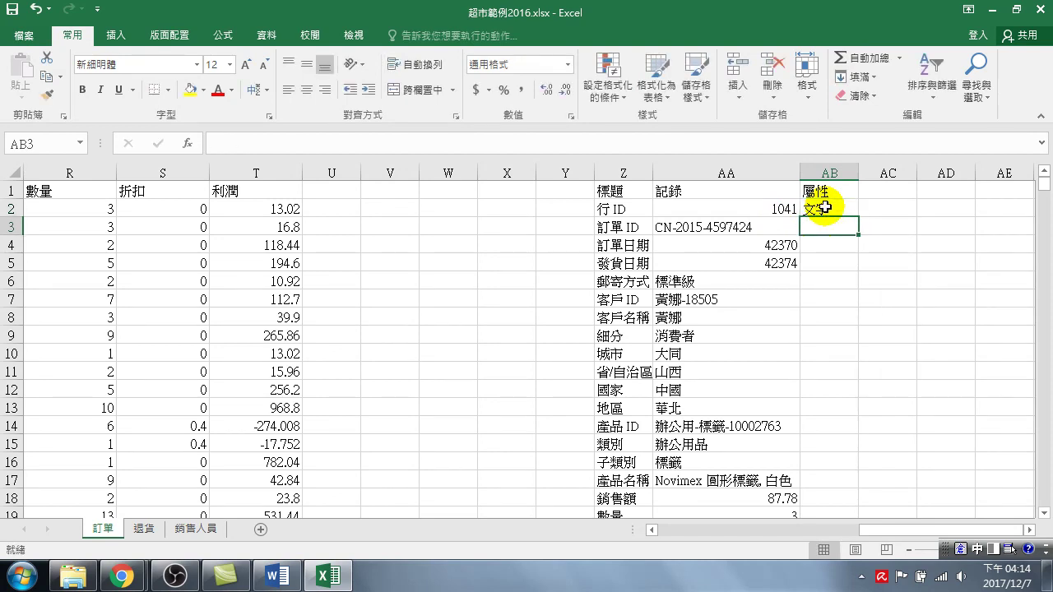
type("文字")
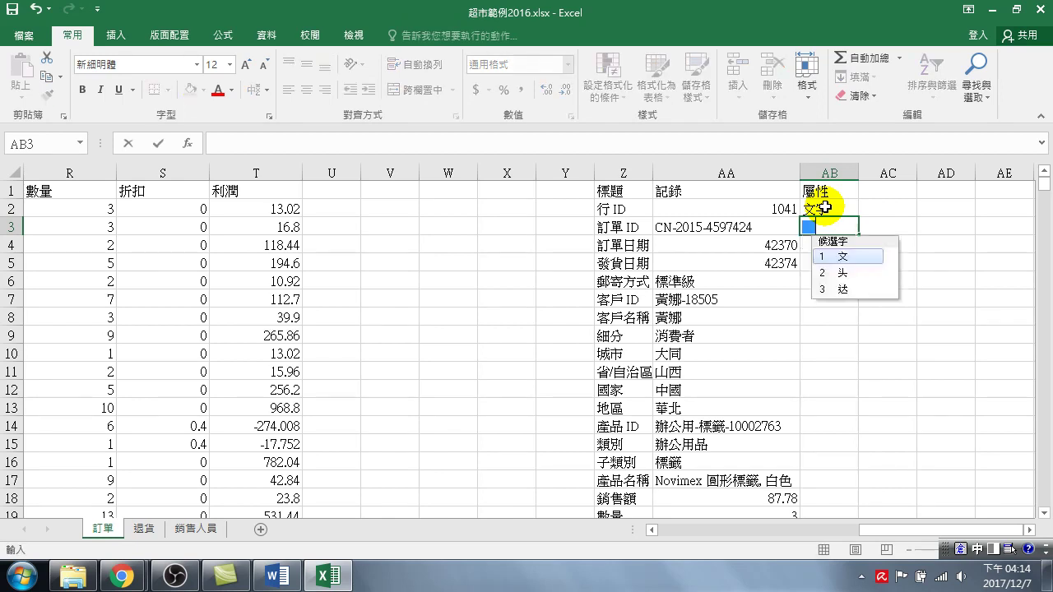
key("Return")
key("Return")
key("Up")
key("Up")
key("Down")
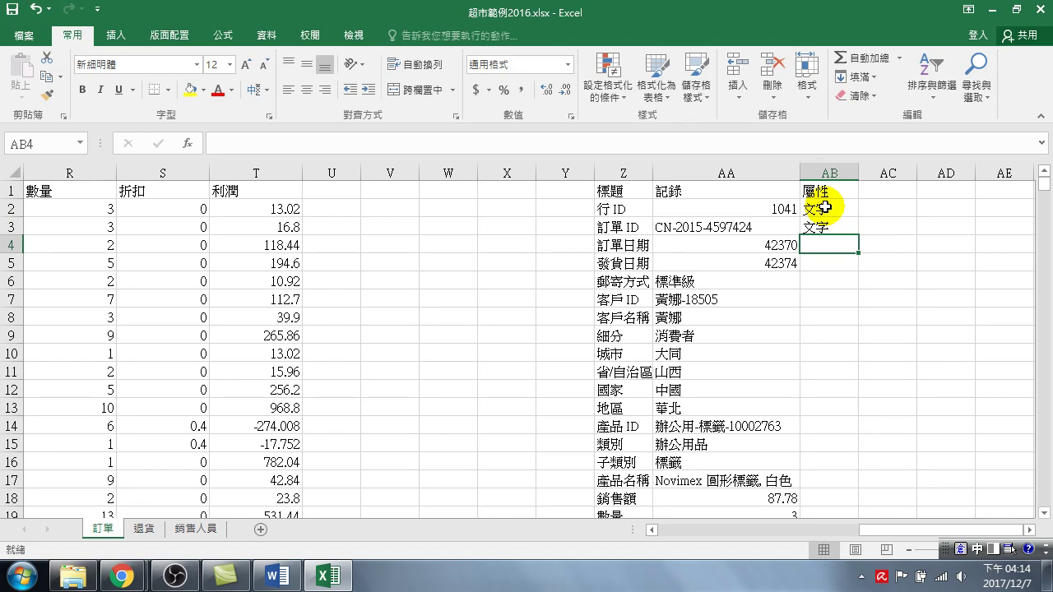
type("日")
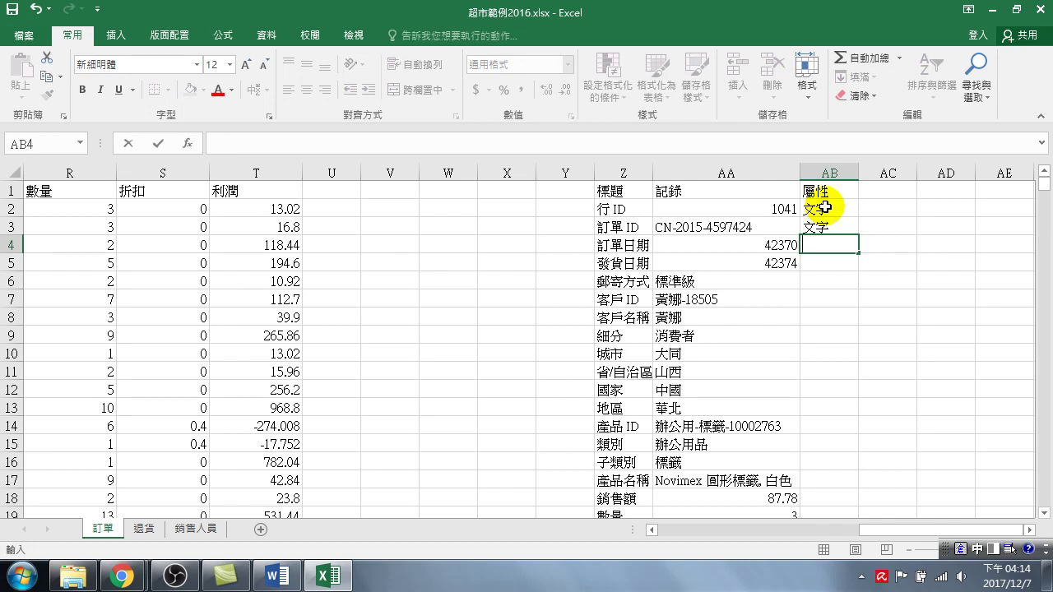
type("文字")
key("Return")
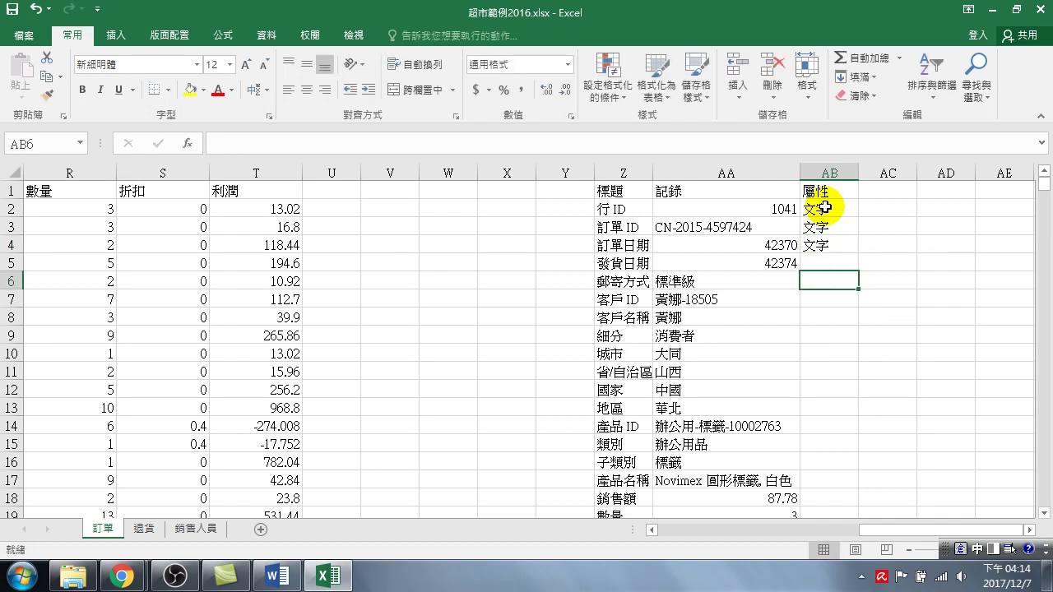
- Fill 文字 down column AB to the end of the field list
key("Down")
key("Down")
key("Down")
key("Down")
key("Down")
key("Down")
key("Down")
key("Up")
key("Up")
key("Up")
key("Up")
key("Up")
key("Up")
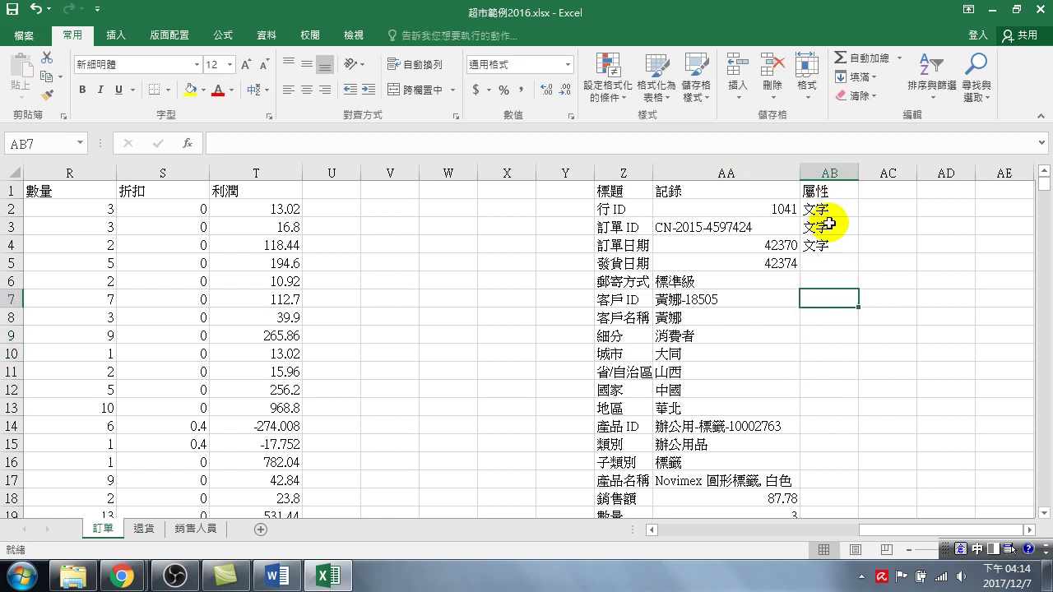
left_click(835, 244)
double_click(858, 254)
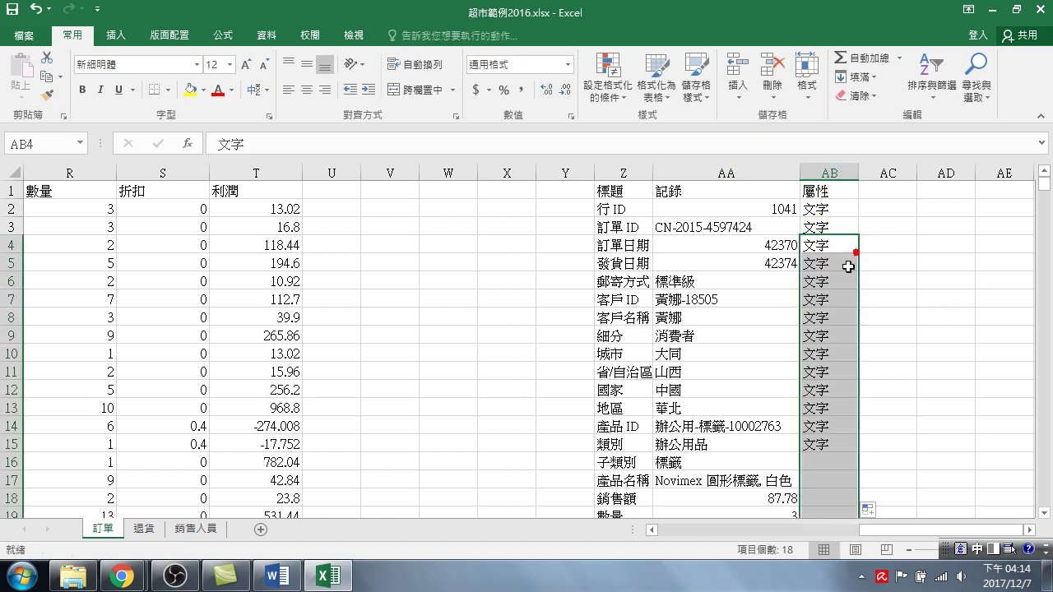
left_click(624, 350)
left_click(624, 390)
left_click(625, 427)
scroll(650, 428, "down", 3)
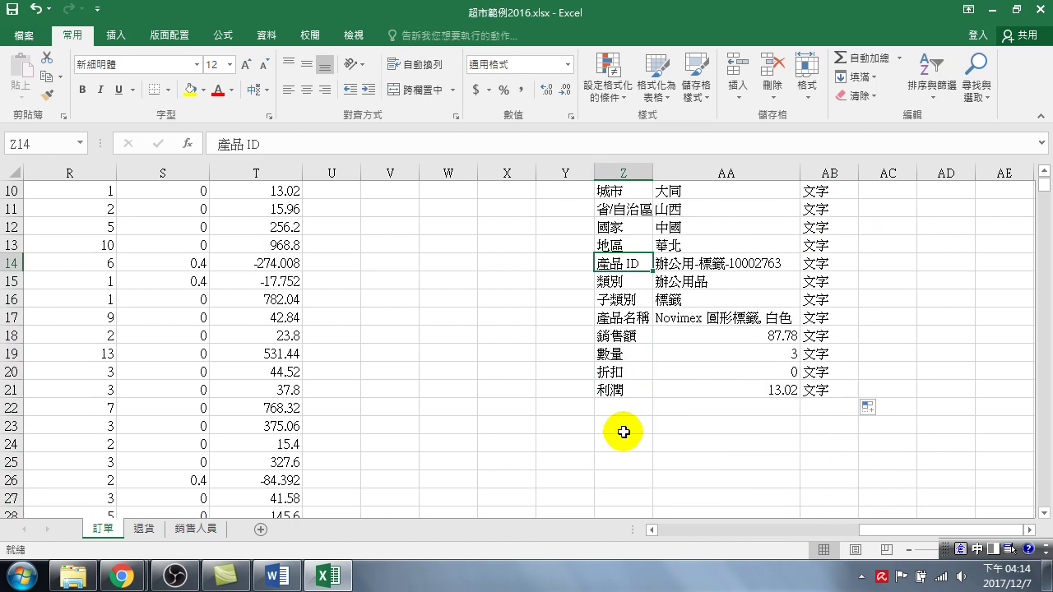
left_click(631, 285)
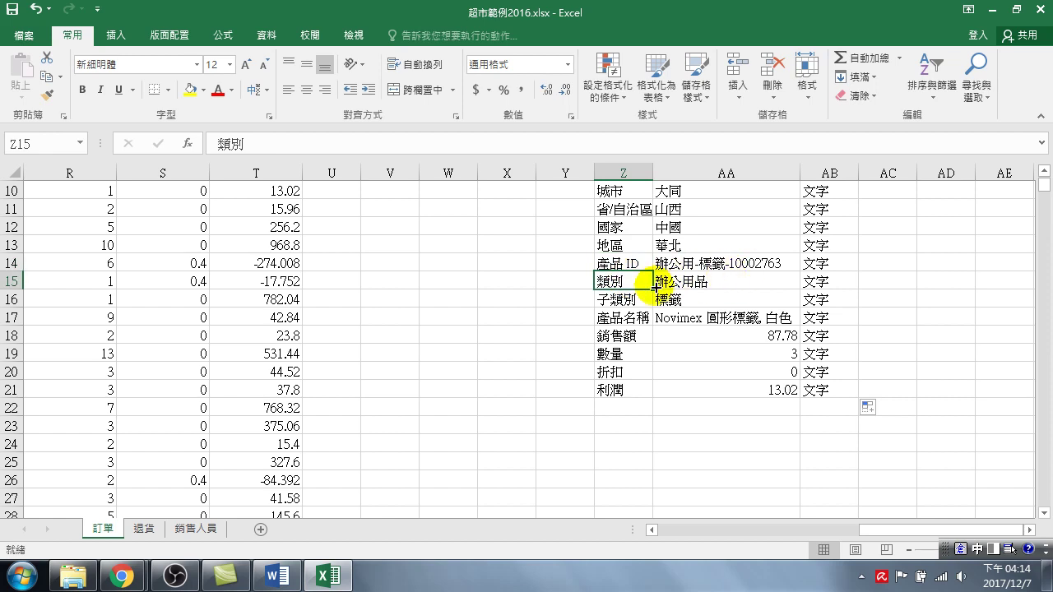
left_click(616, 324)
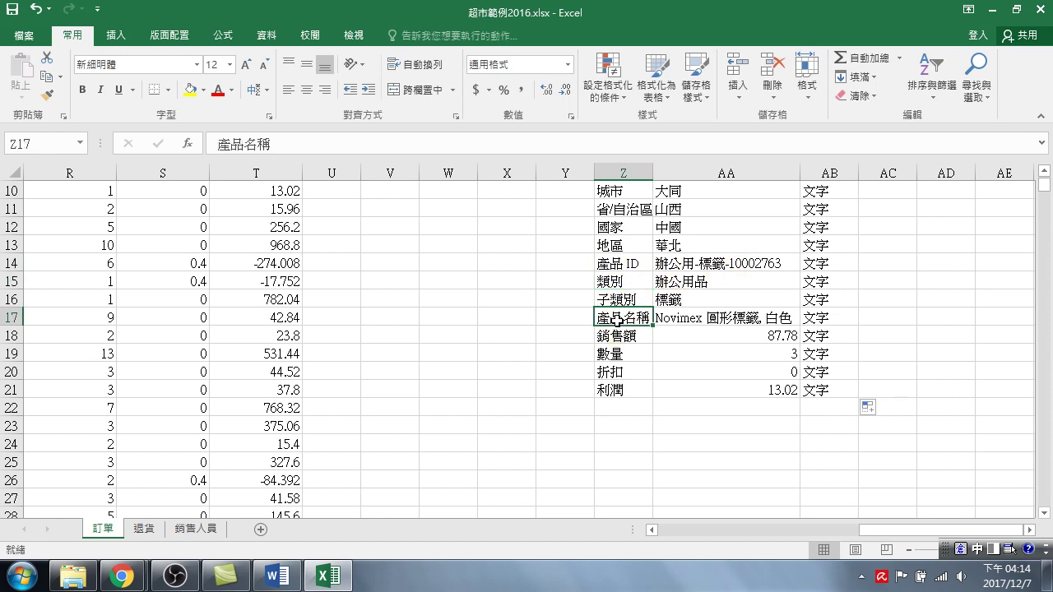
- Overwrite the attribute with 數字 for 銷售額, 數量, 折扣 and 利潤
left_click(818, 336)
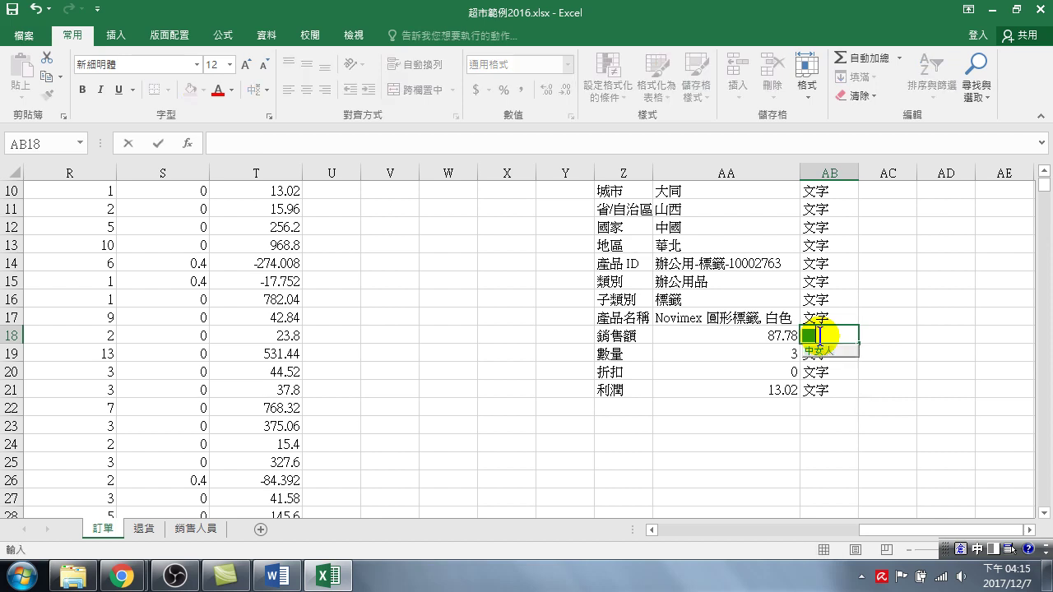
type("數字")
key("Return")
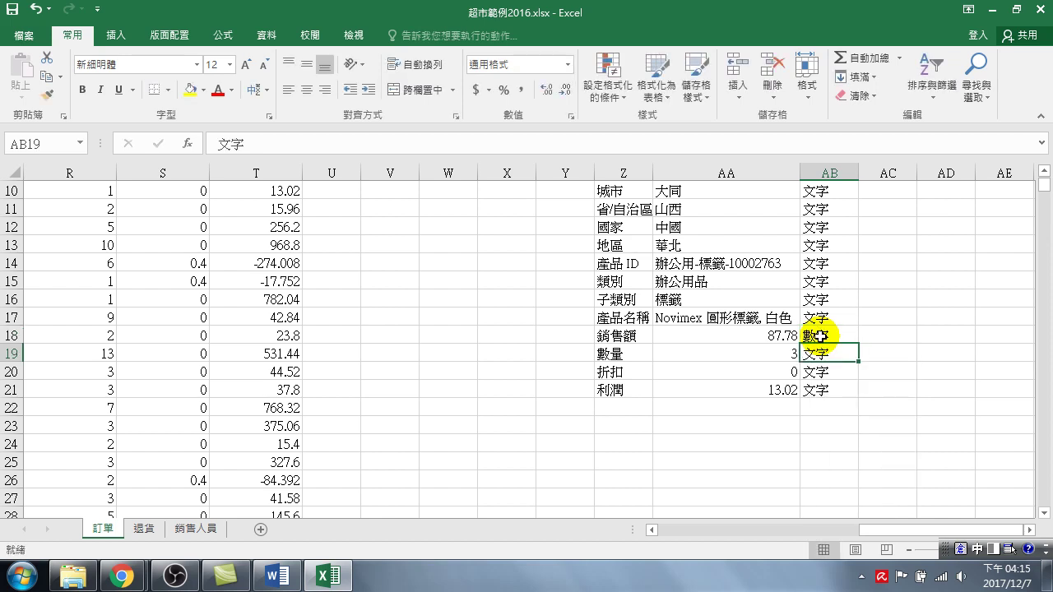
type("數字")
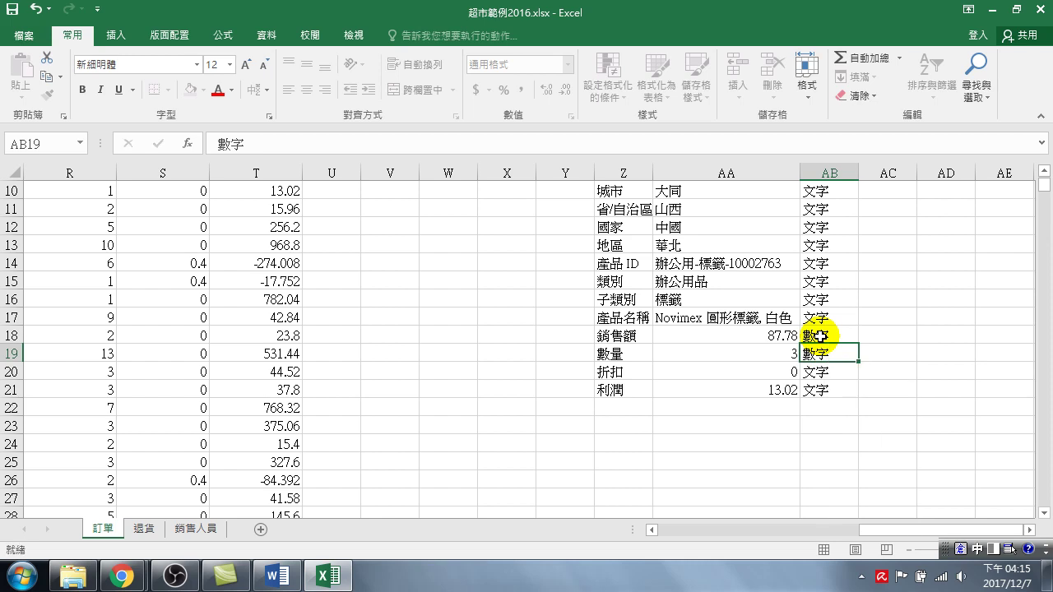
key("Return")
type("數字")
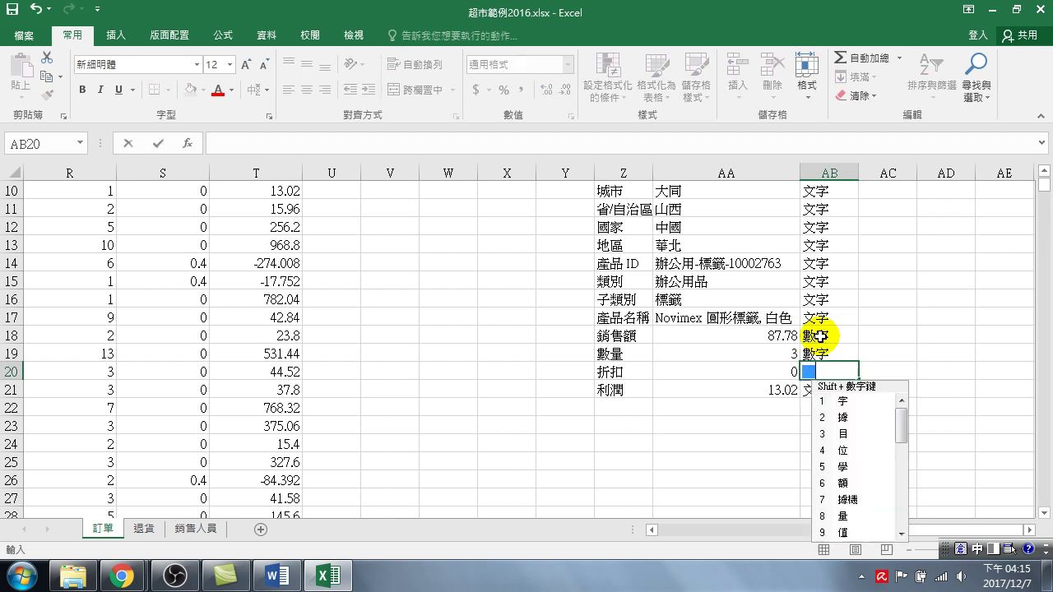
key("Return")
key("Return")
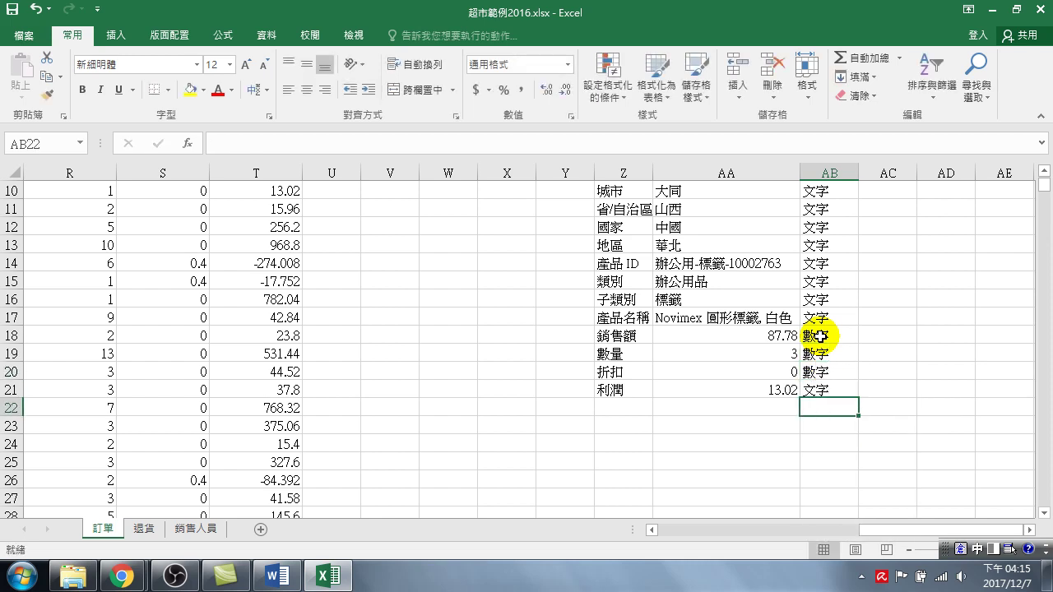
key("Up")
type("數字")
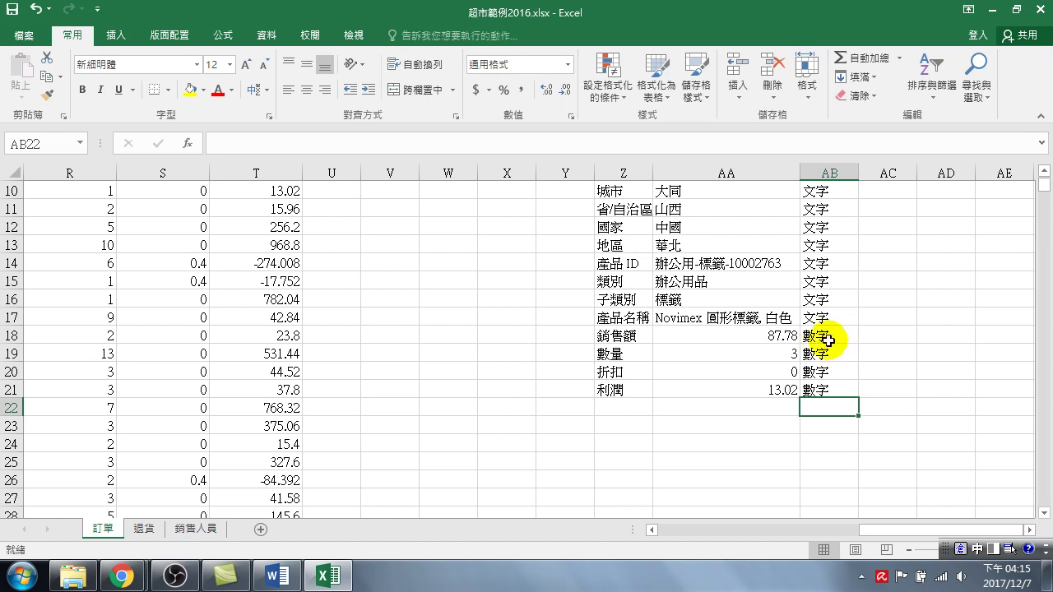
left_click(820, 335)
left_click_drag(629, 335, 620, 391)
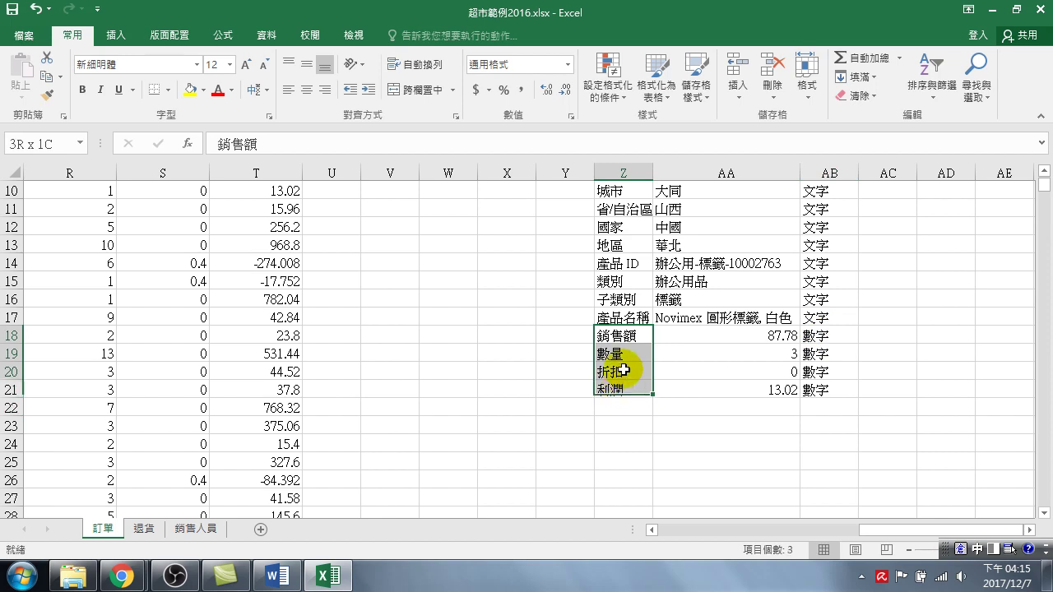
left_click_drag(620, 391, 630, 338)
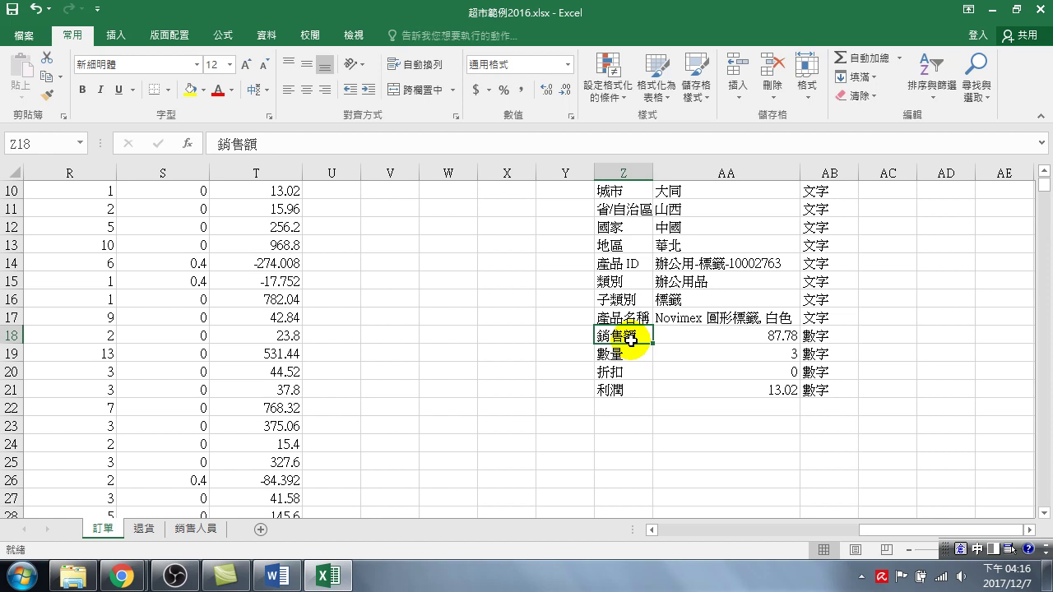
mouse_move(621, 331)
left_mouse_down()
mouse_move(618, 386)
mouse_move(828, 392)
left_mouse_up()
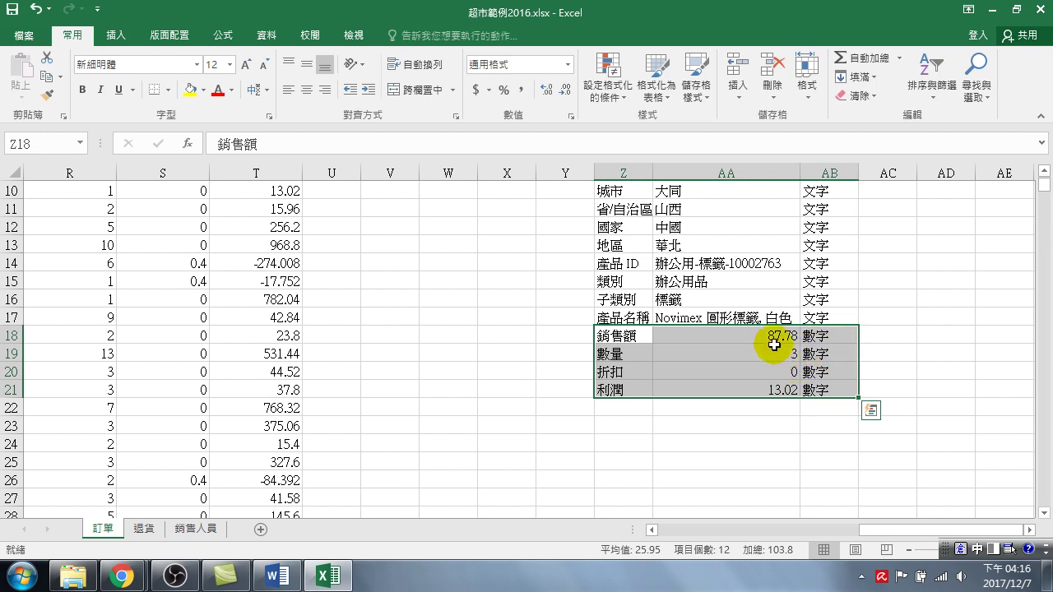
scroll(709, 294, "up", 3)
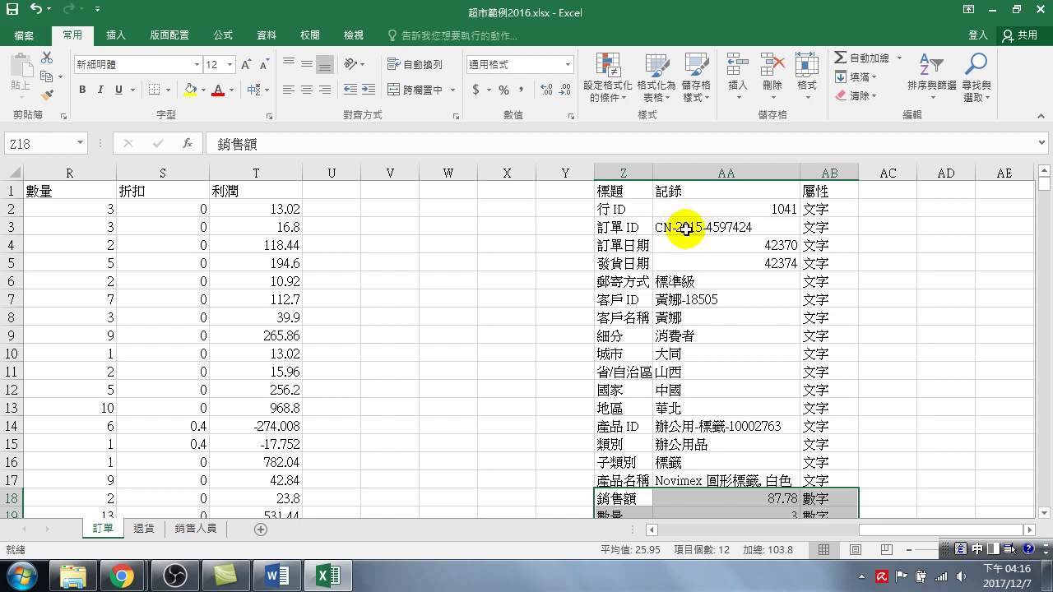
left_click(685, 230)
left_click(683, 281)
left_click(691, 299)
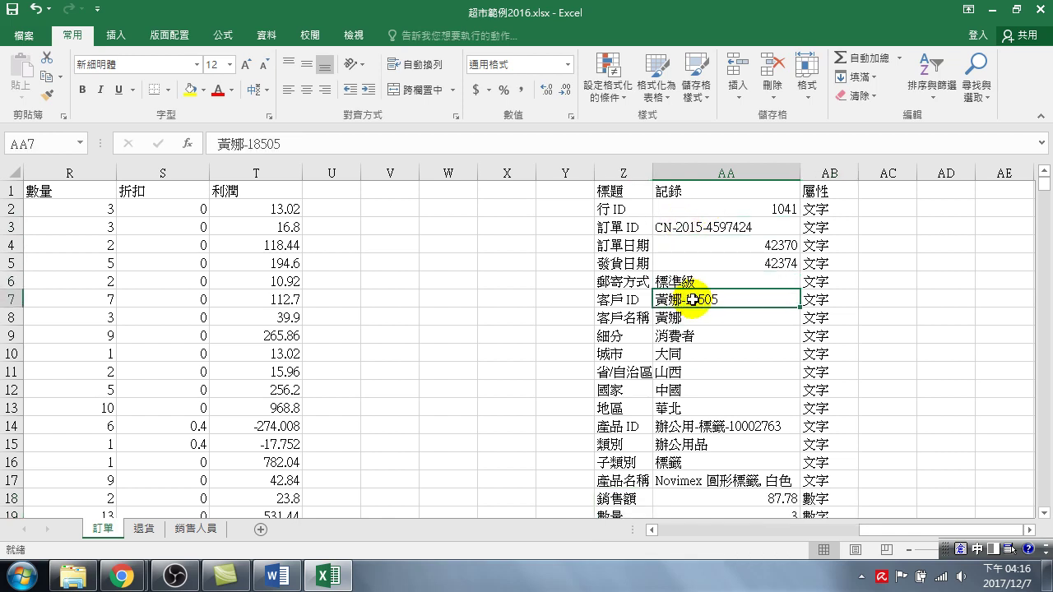
left_click(755, 209)
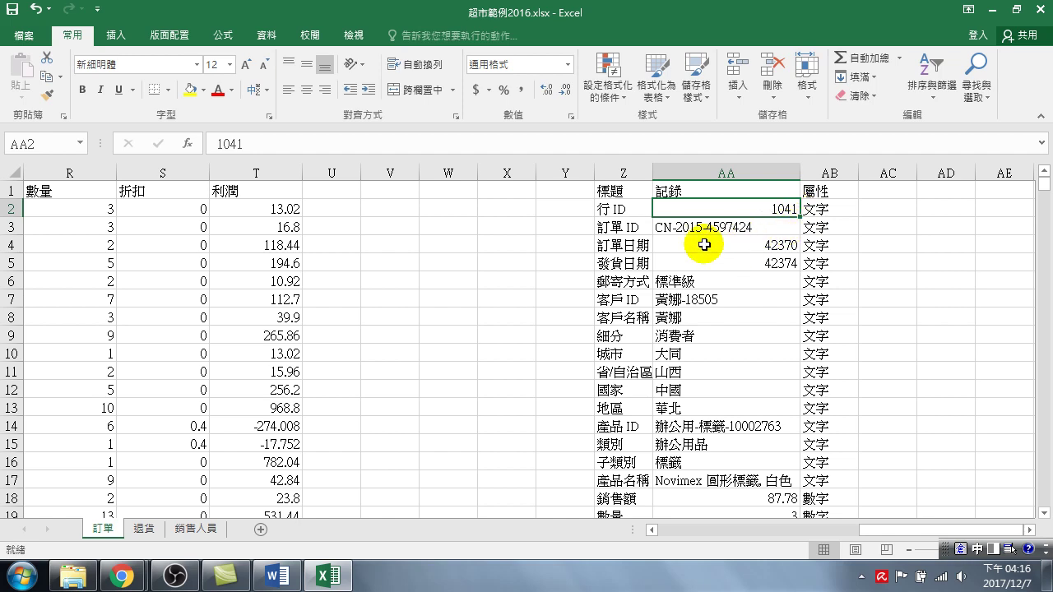
scroll(695, 251, "down", 3)
scroll(690, 260, "up", 3)
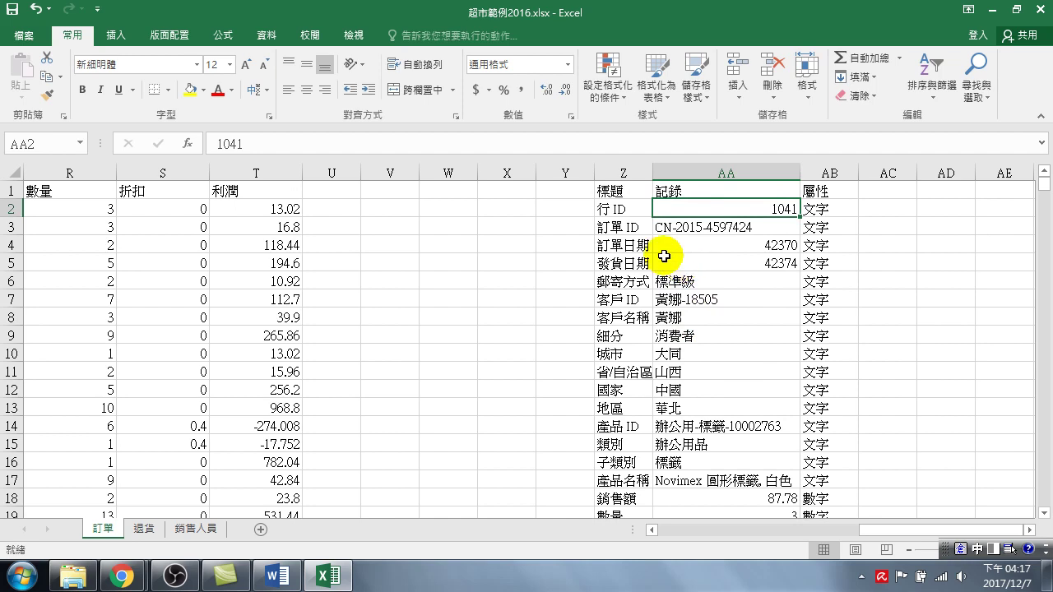
left_click(618, 207)
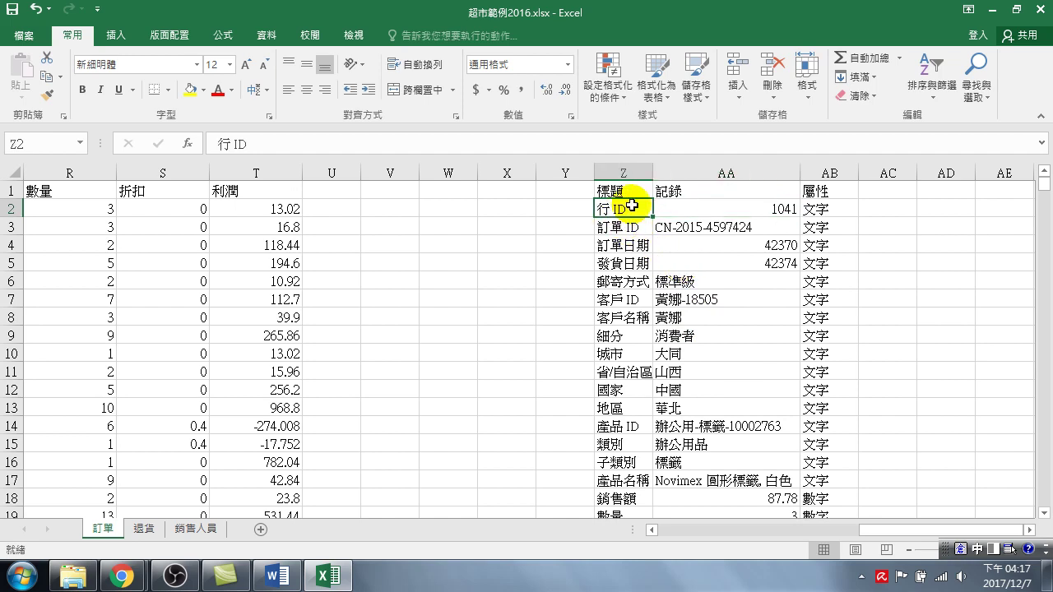
scroll(634, 282, "down", 2)
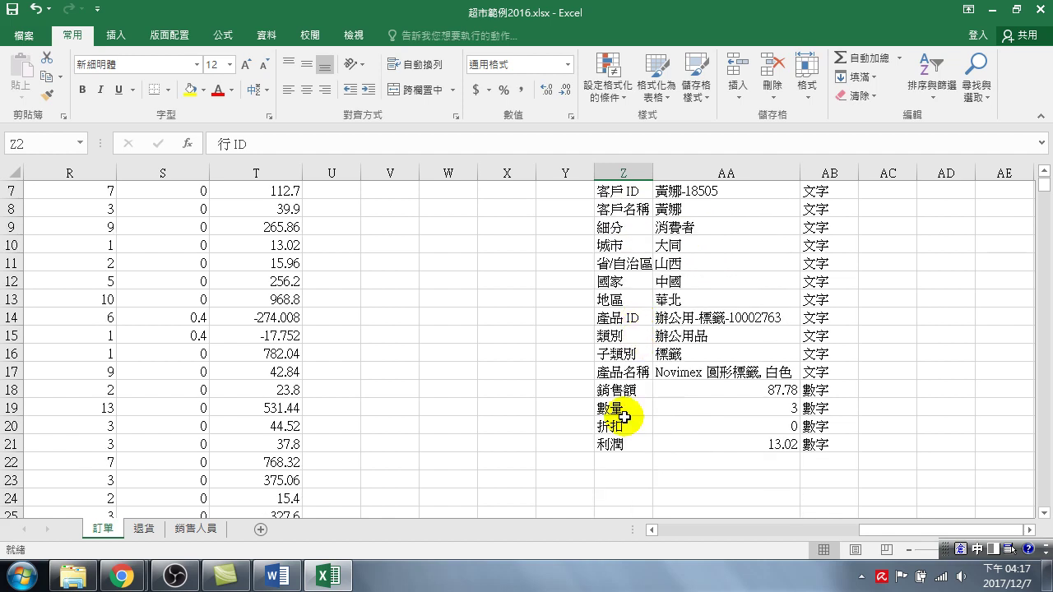
scroll(626, 407, "up", 2)
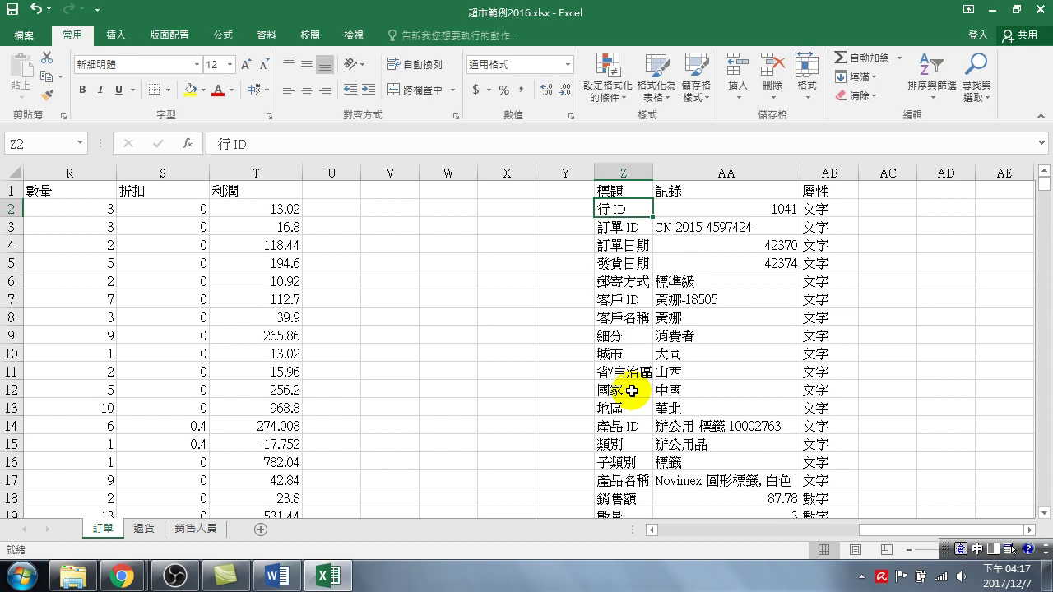
left_click(623, 228)
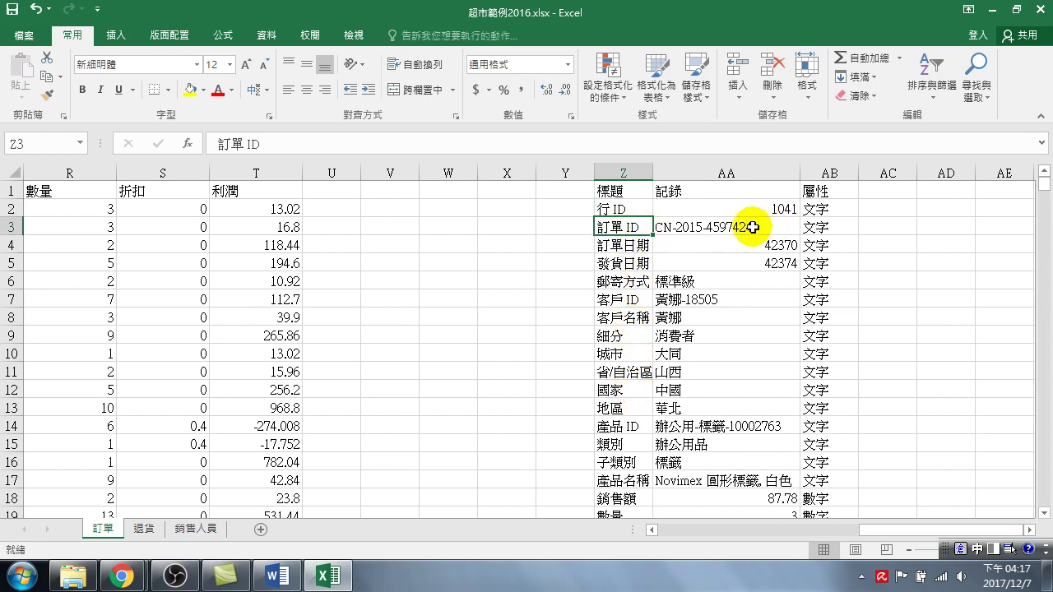
left_click(622, 245)
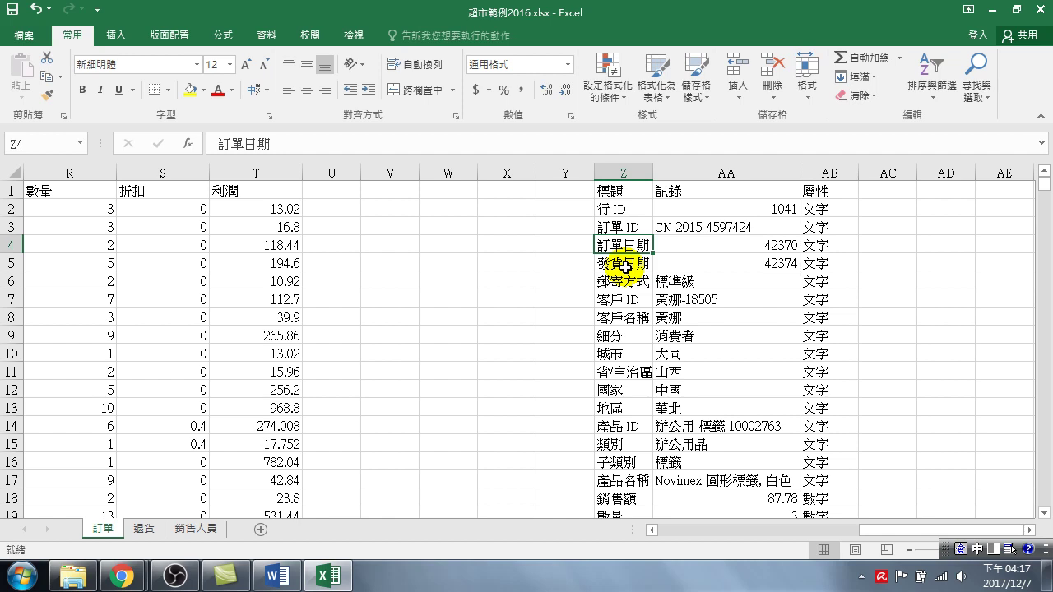
left_click_drag(618, 245, 808, 245)
scroll(699, 329, "down", 3)
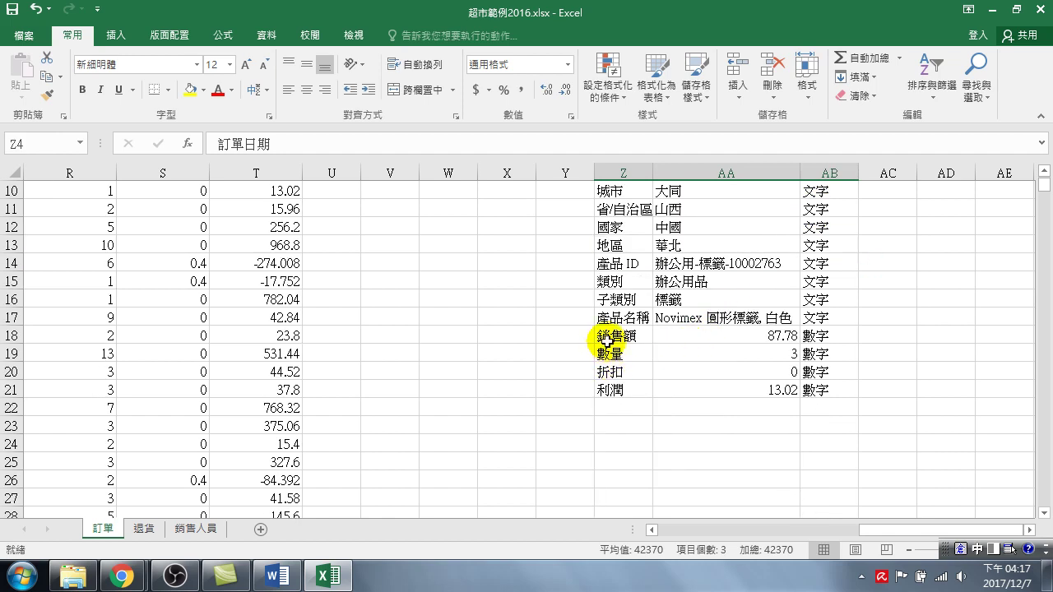
left_click_drag(605, 343, 815, 334)
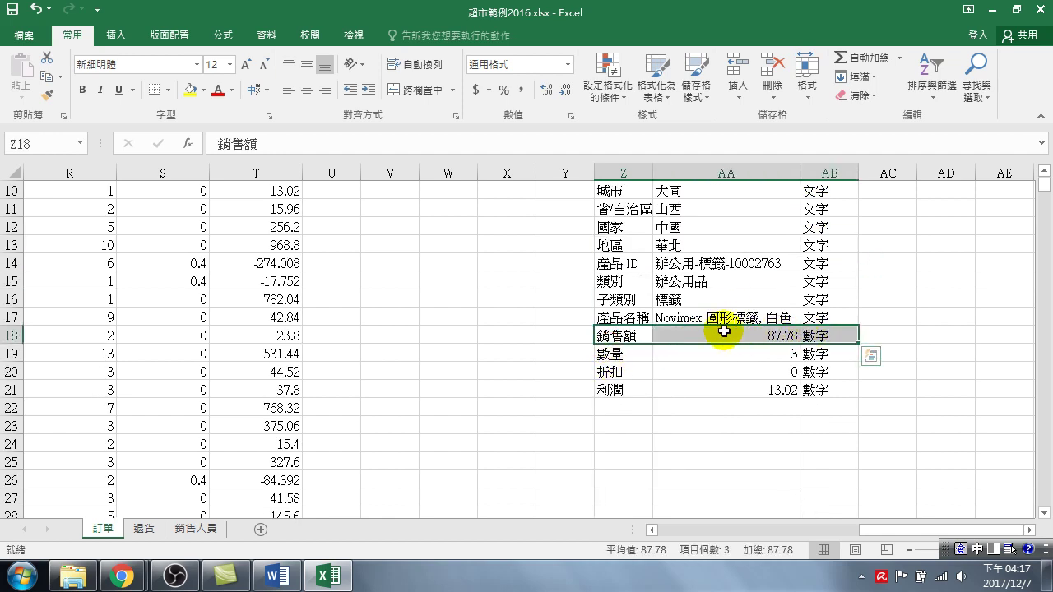
scroll(658, 321, "up", 3)
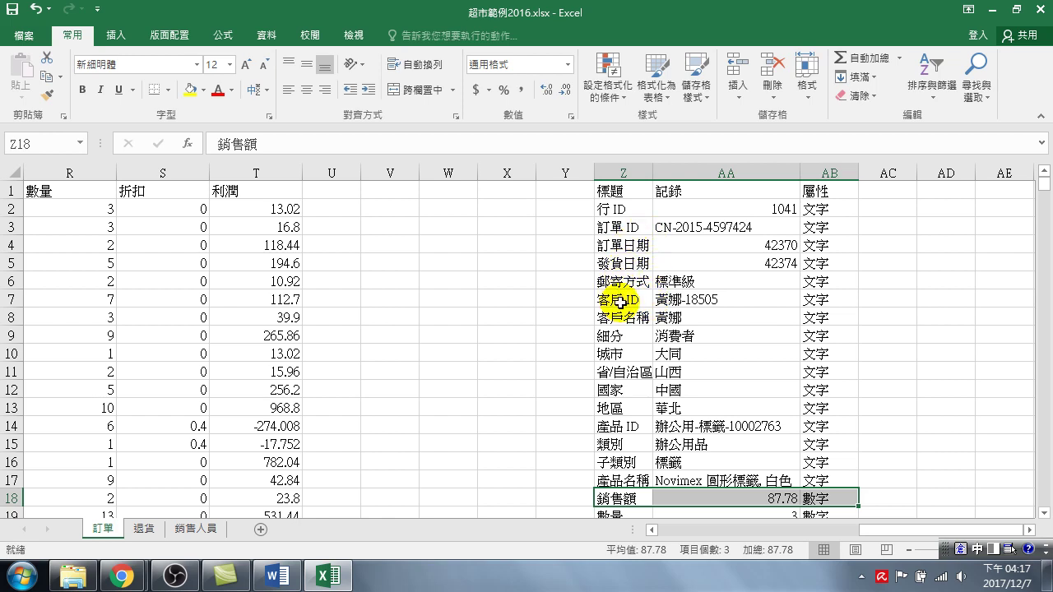
left_click_drag(618, 317, 822, 317)
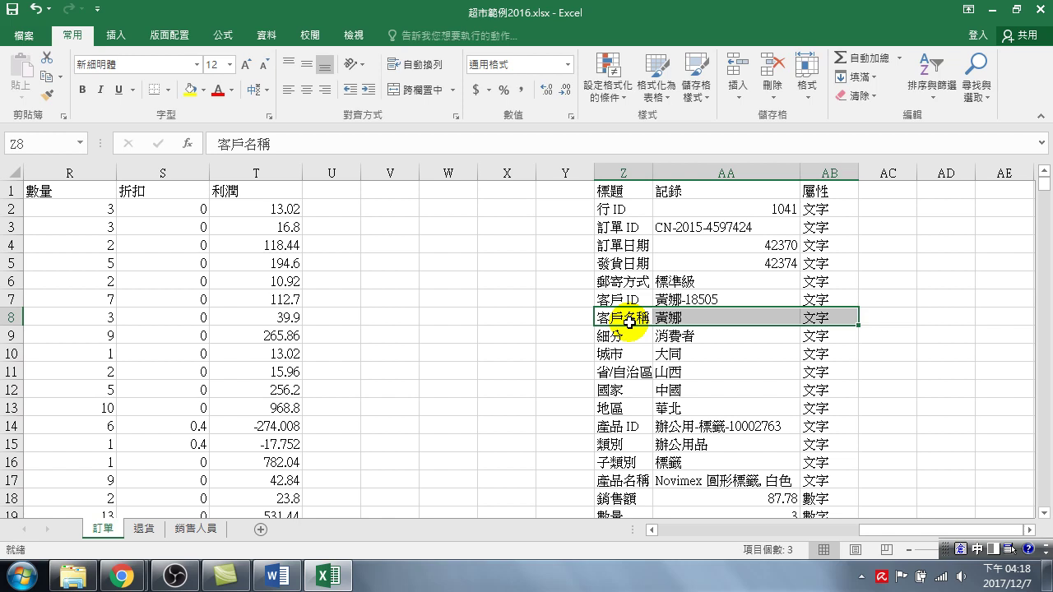
left_click_drag(617, 208, 636, 483)
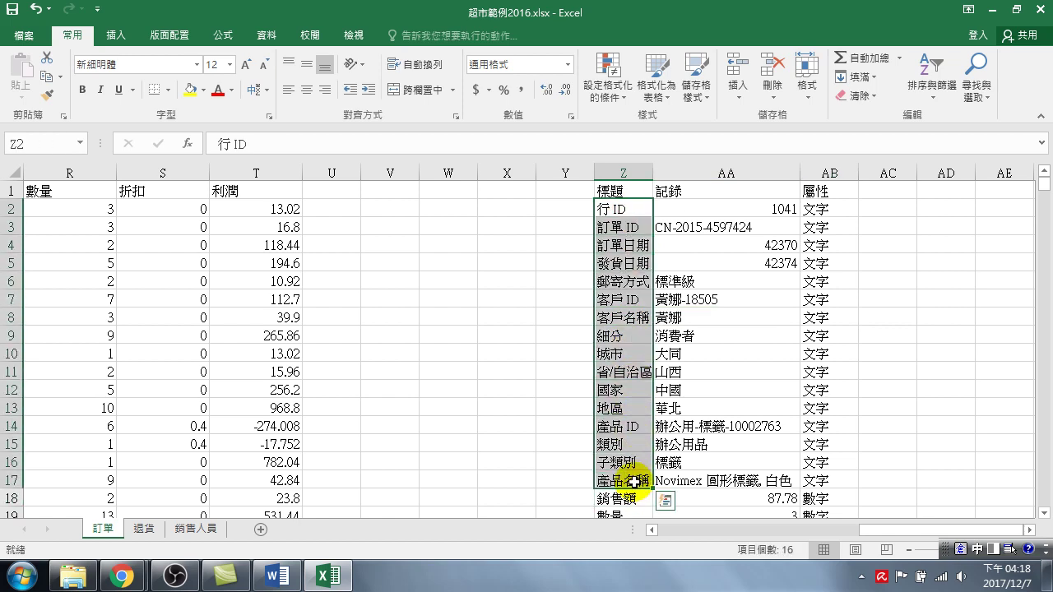
scroll(669, 433, "down", 2)
left_click_drag(623, 390, 628, 448)
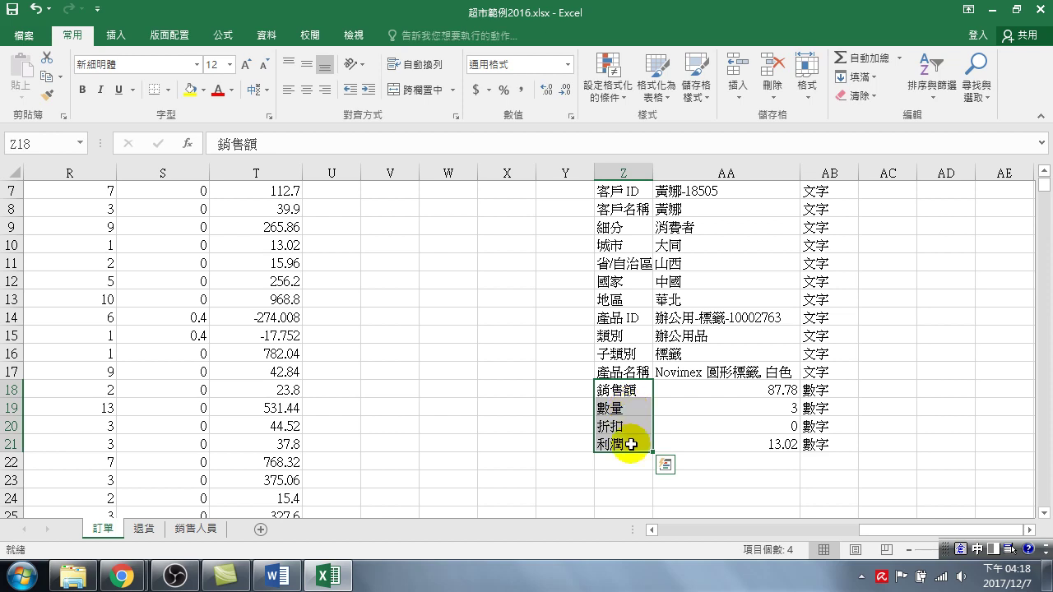
scroll(626, 321, "up", 1)
scroll(633, 277, "up", 1)
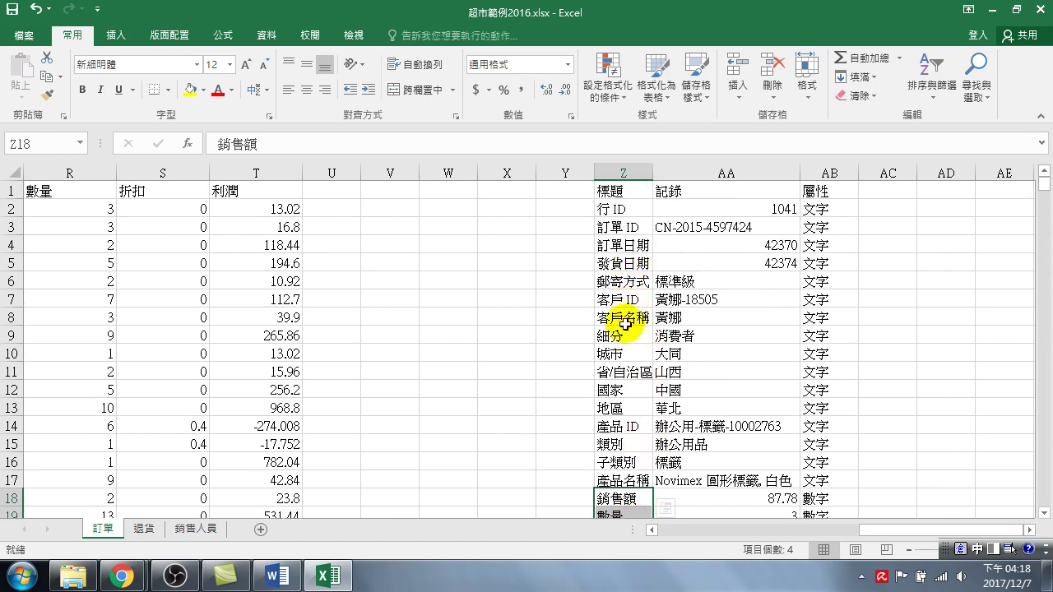
left_click(612, 390)
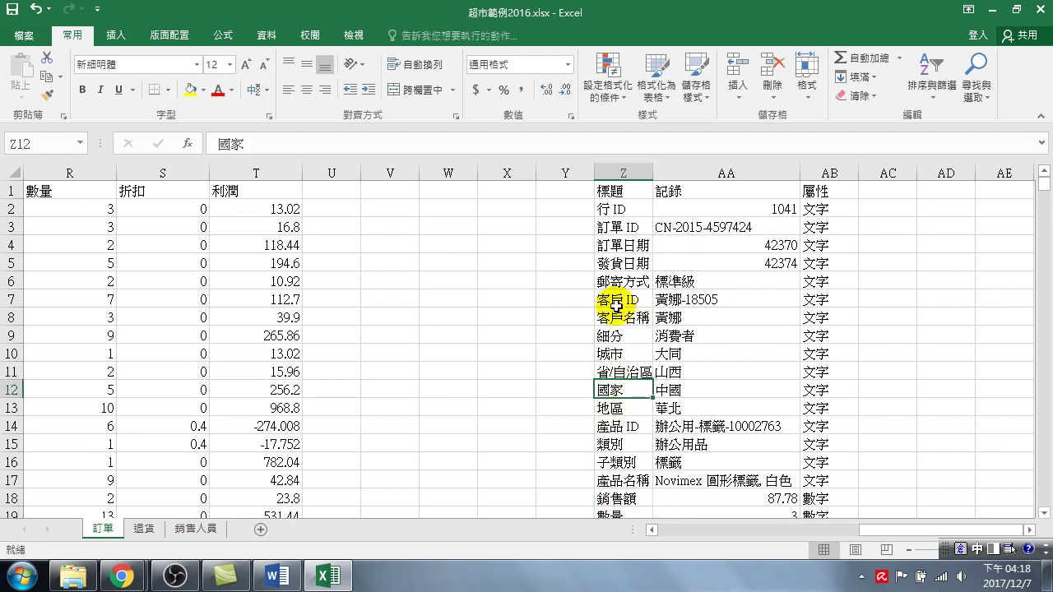
left_click(619, 300)
left_click(617, 317)
scroll(613, 444, "down", 3)
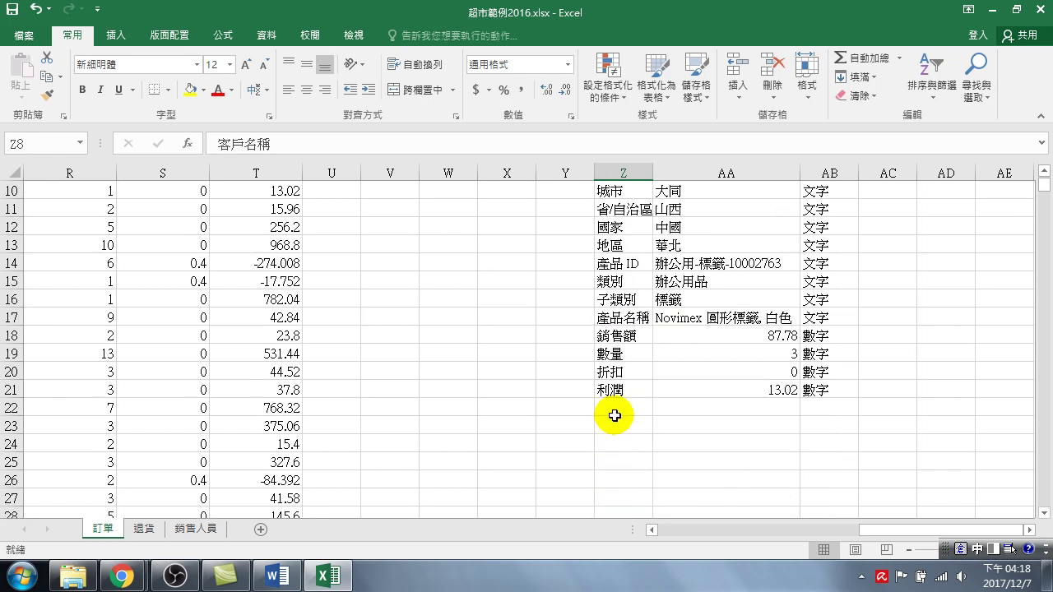
left_click(618, 335)
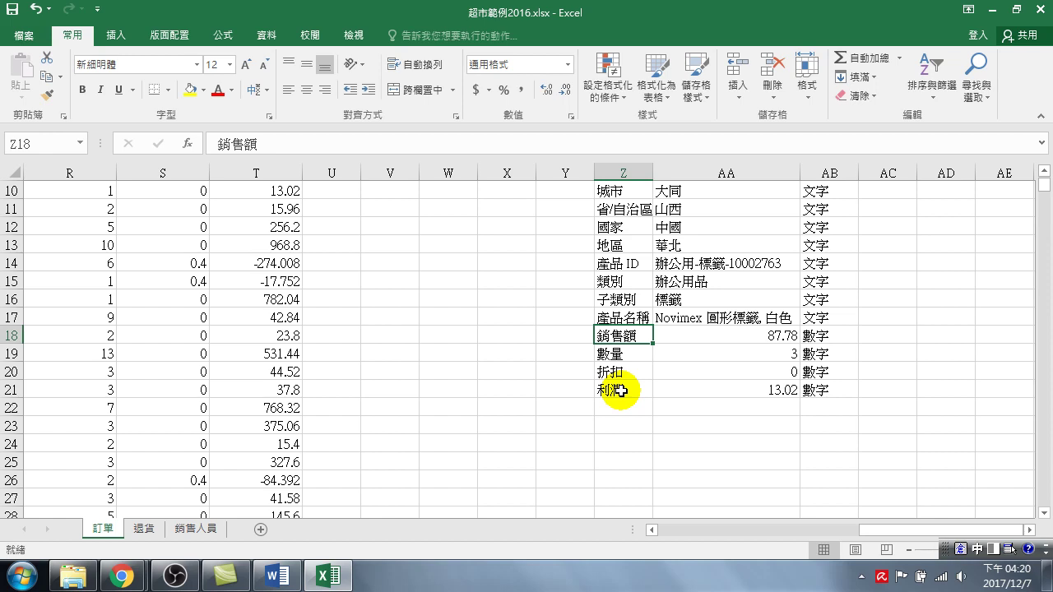
scroll(618, 362, "up", 3)
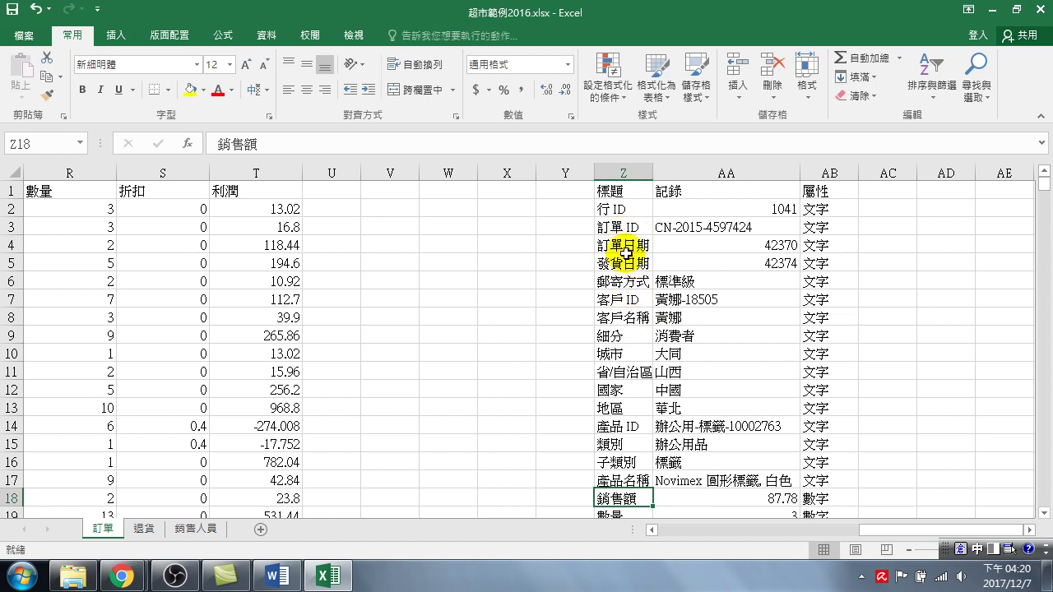
scroll(619, 289, "down", 2)
scroll(619, 290, "down", 1)
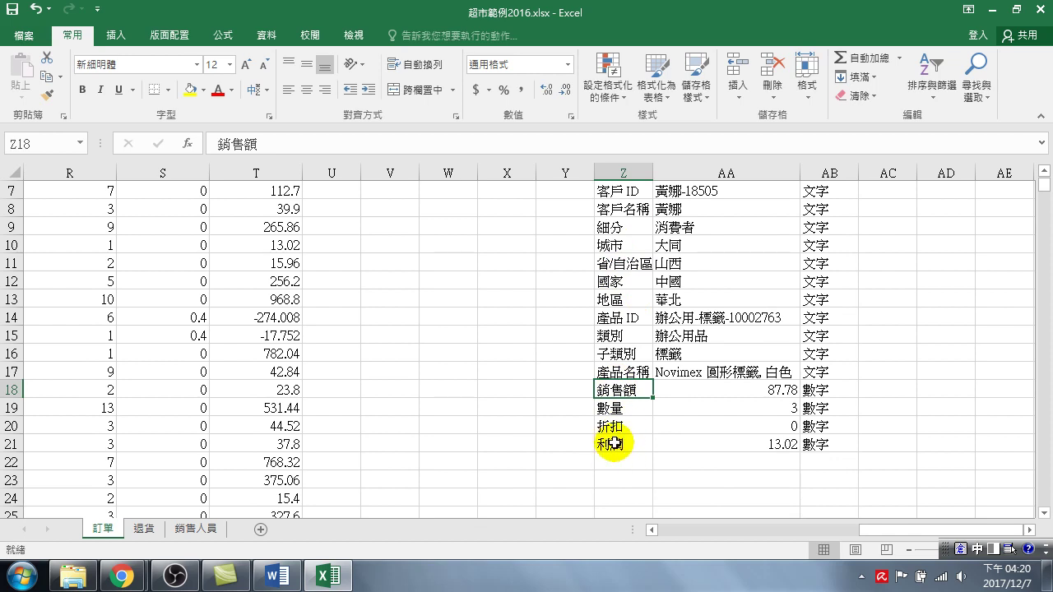
scroll(625, 354, "up", 2)
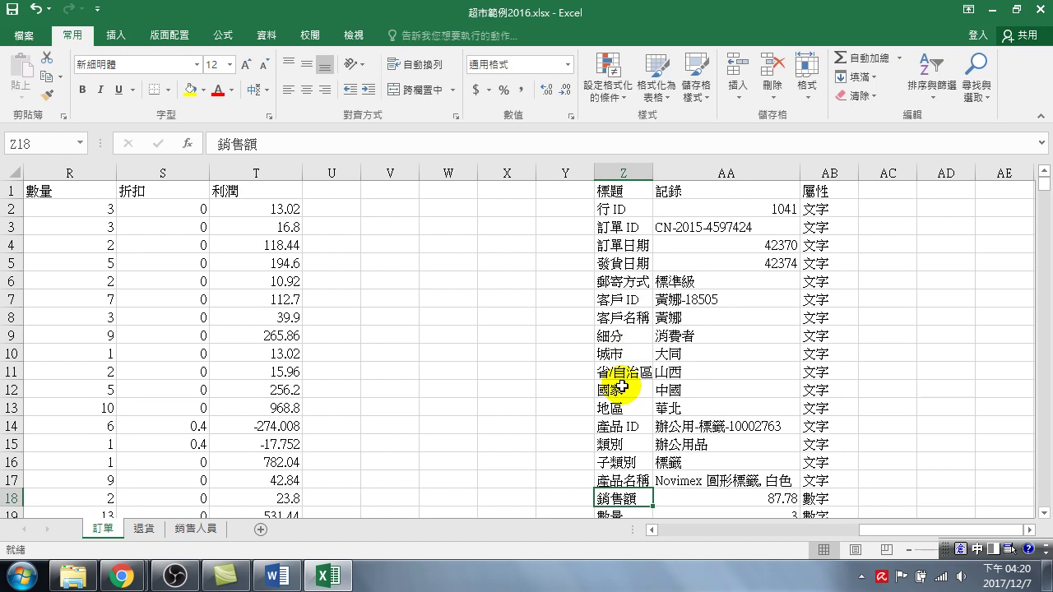
left_click(616, 444)
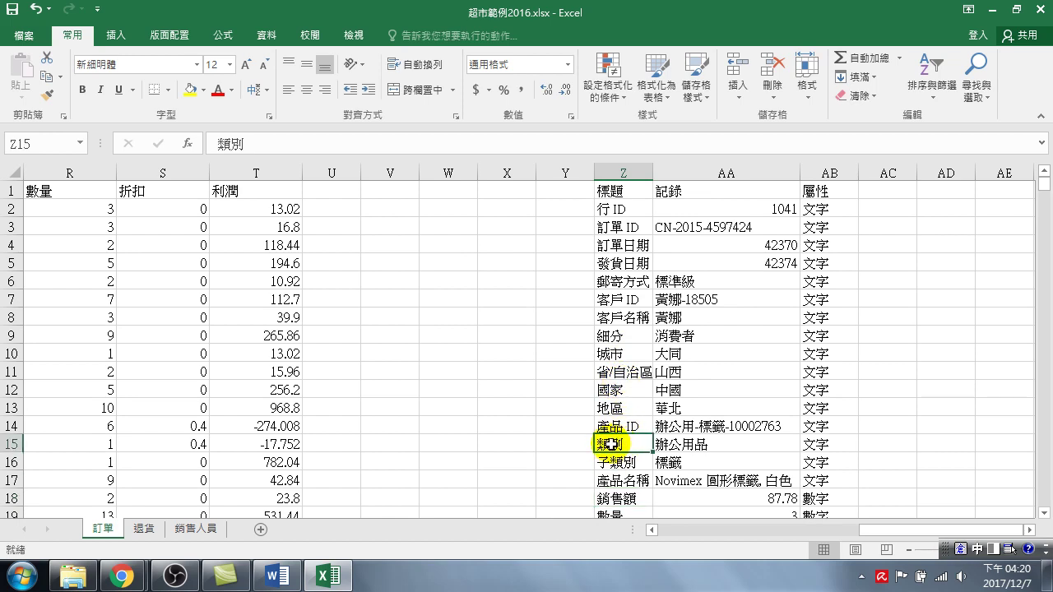
left_click(624, 459)
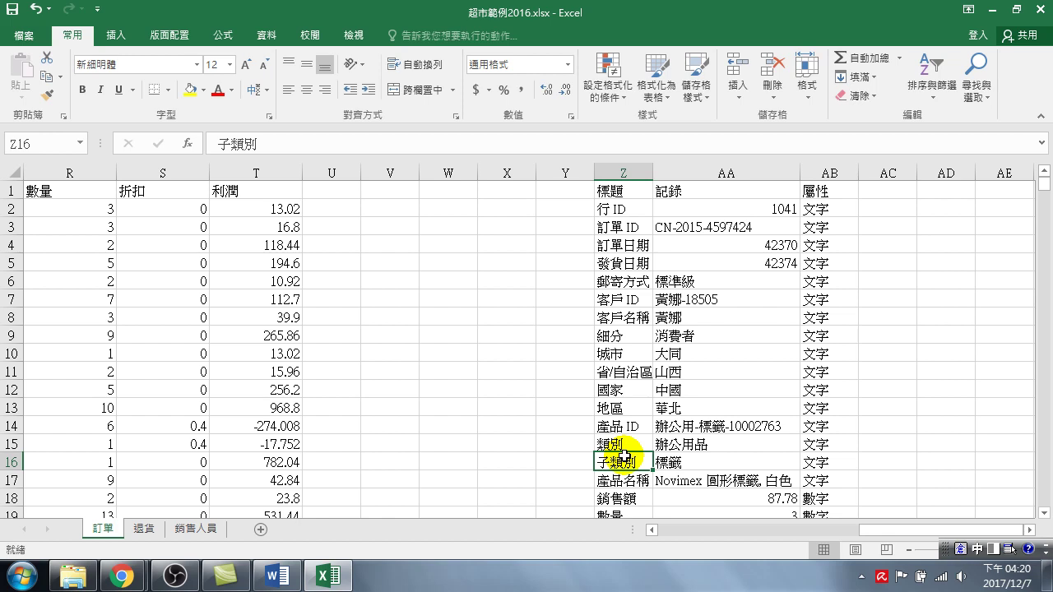
left_click(236, 314)
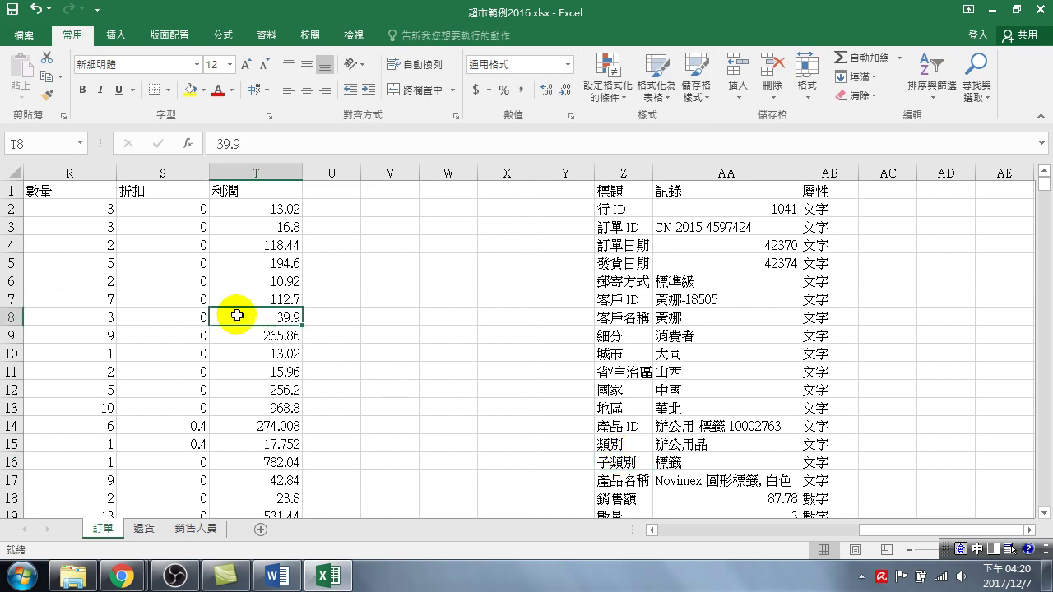